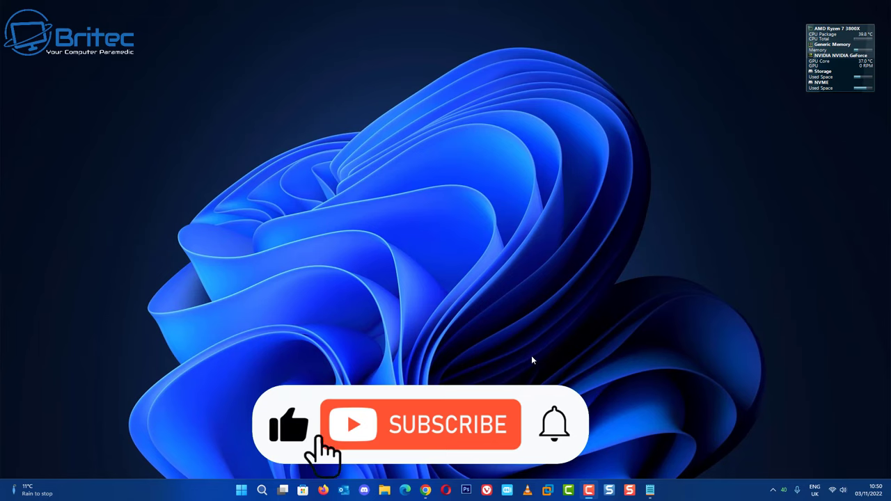
Review the screen and sleep timeouts in the Windows system power settings and close Settings.
left_click(242, 490)
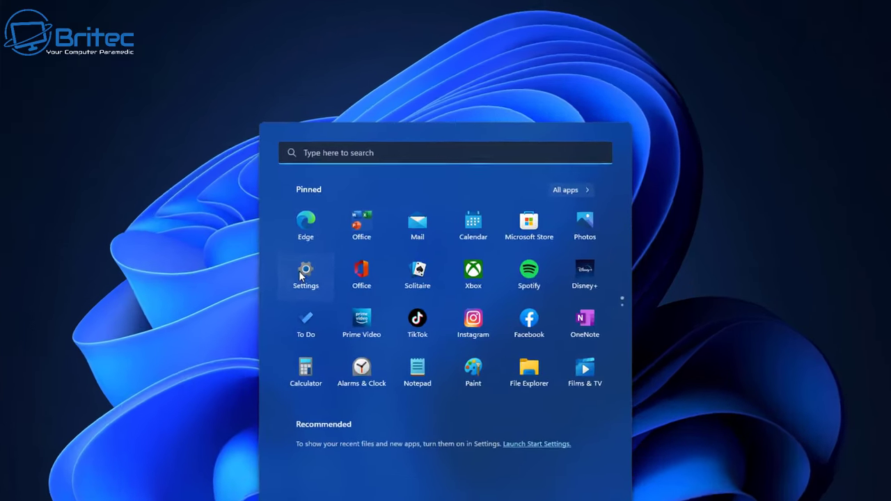
left_click(334, 259)
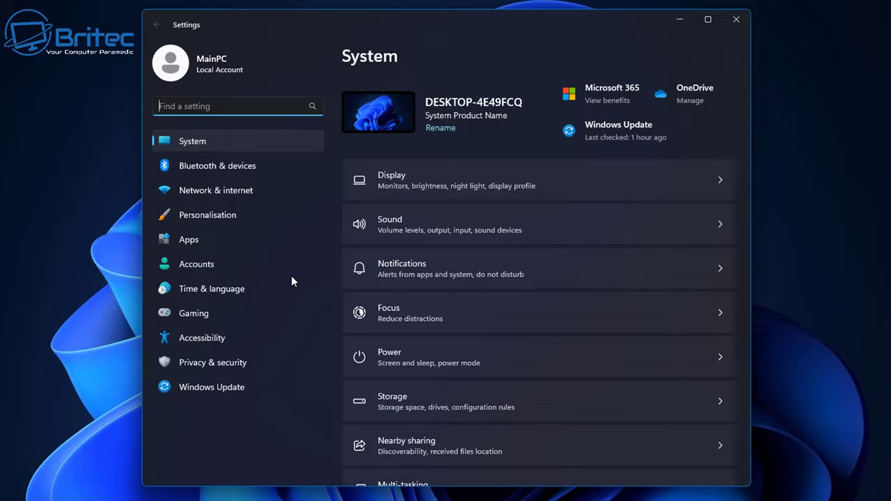
left_click(204, 143)
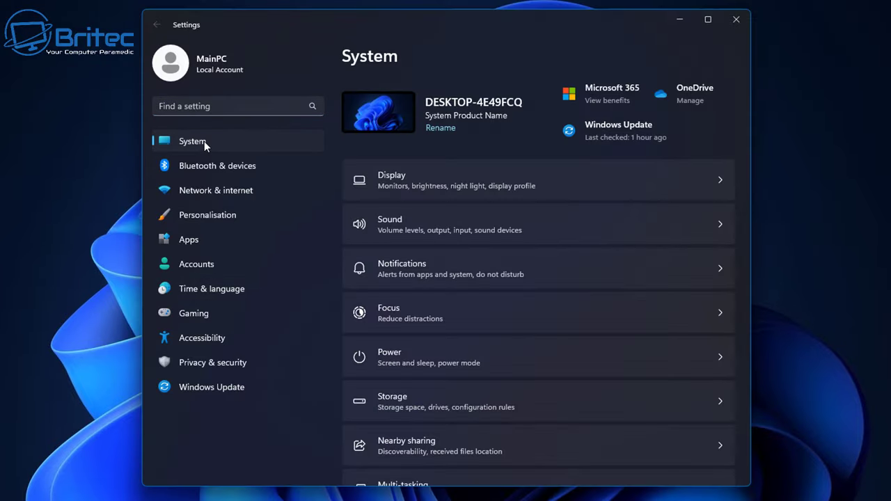
left_click(422, 355)
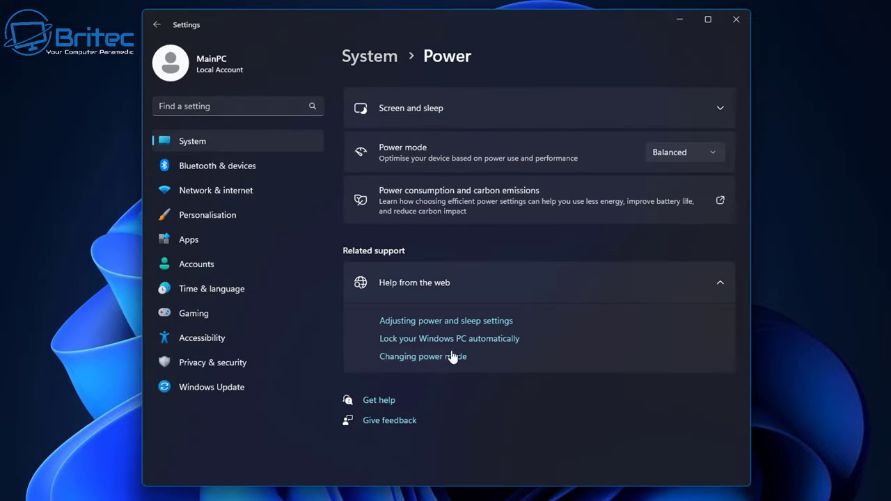
left_click(720, 106)
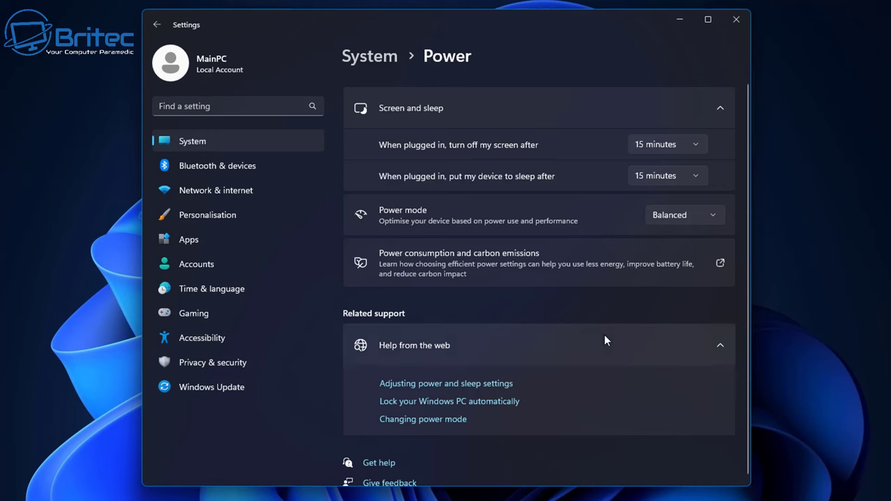
scroll(604, 335, "down", 1)
left_click(736, 19)
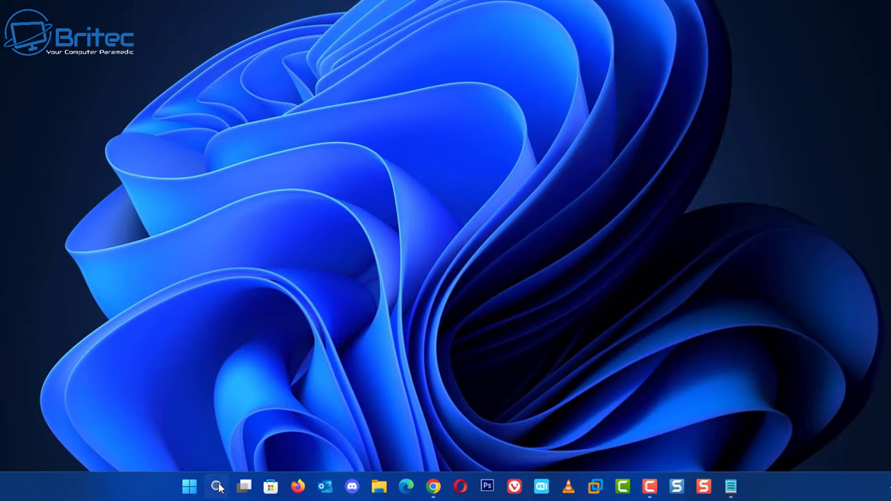
Search Windows for "power", edit the power plan and bring up its advanced power settings.
left_click(217, 486)
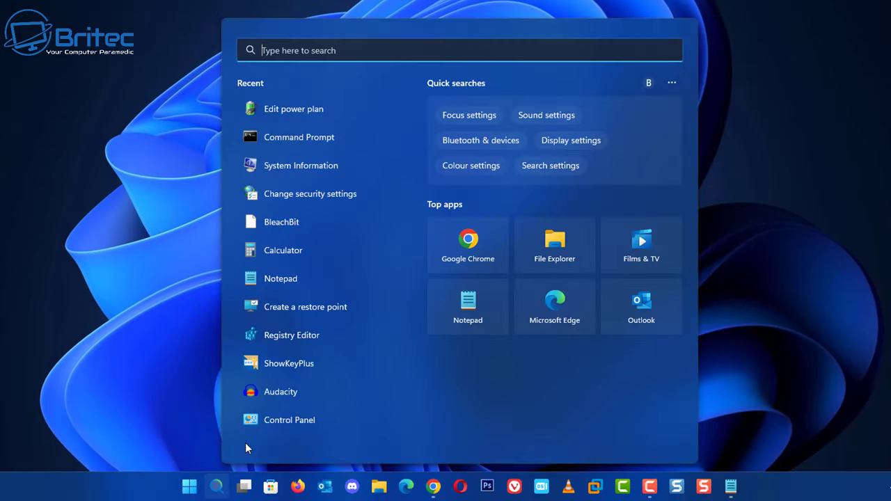
type("power")
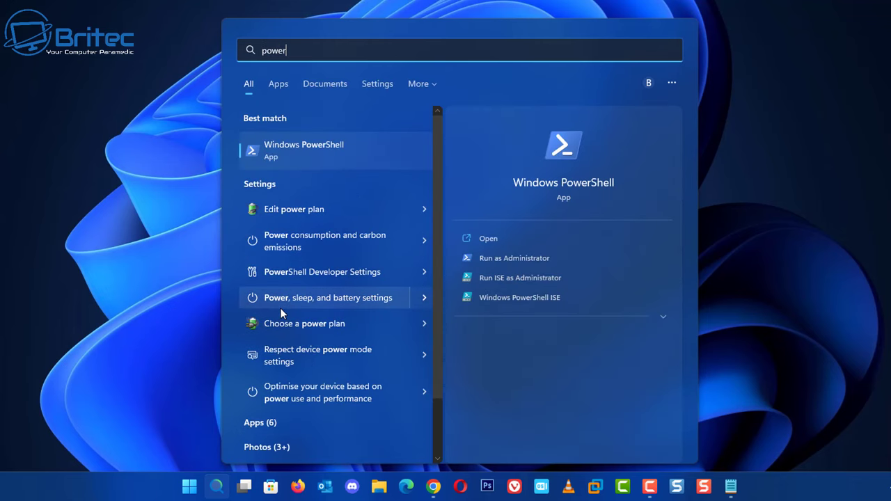
left_click(296, 209)
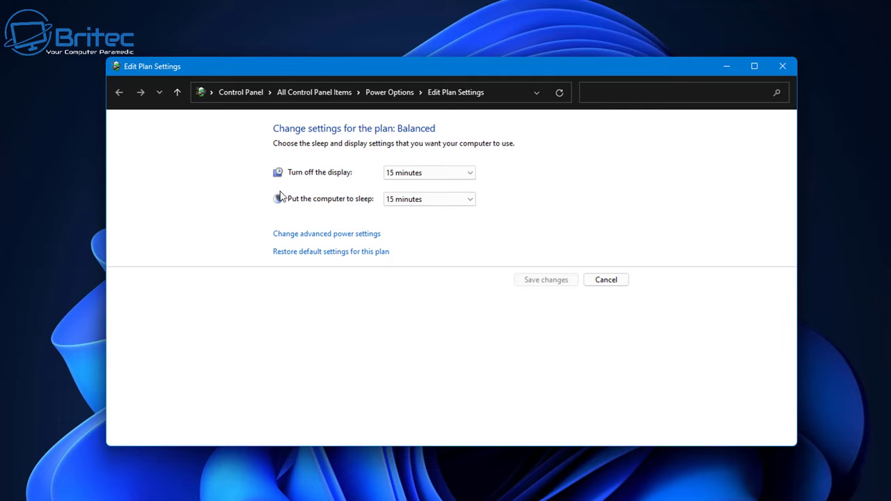
left_click(316, 232)
left_click_drag(139, 77, 415, 136)
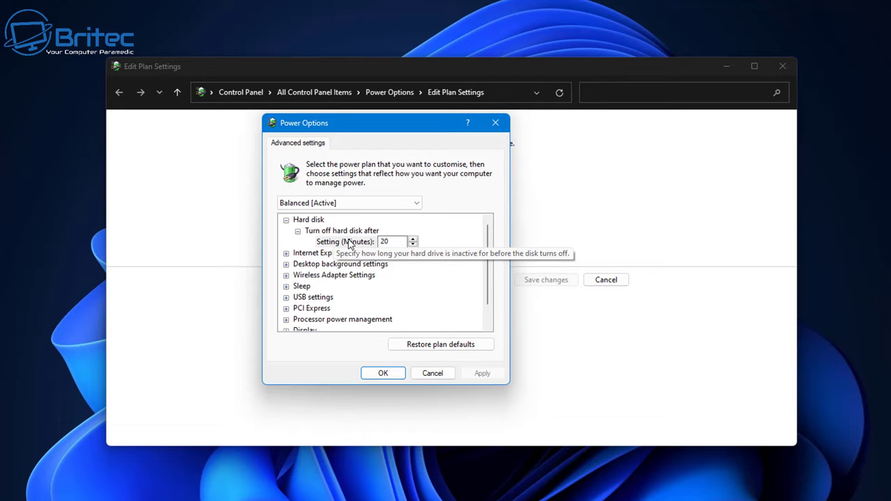
Expand the Sleep category to examine the Sleep after and Allow hybrid sleep settings.
left_click(285, 286)
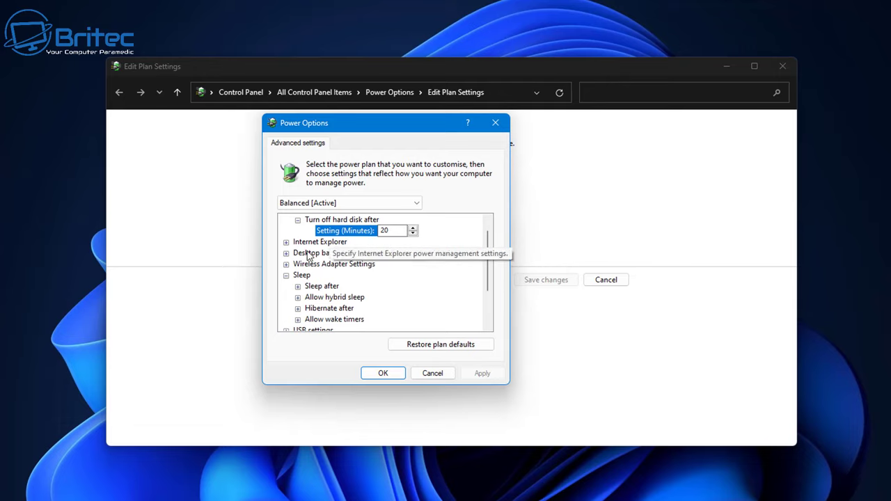
scroll(359, 306, "down", 1)
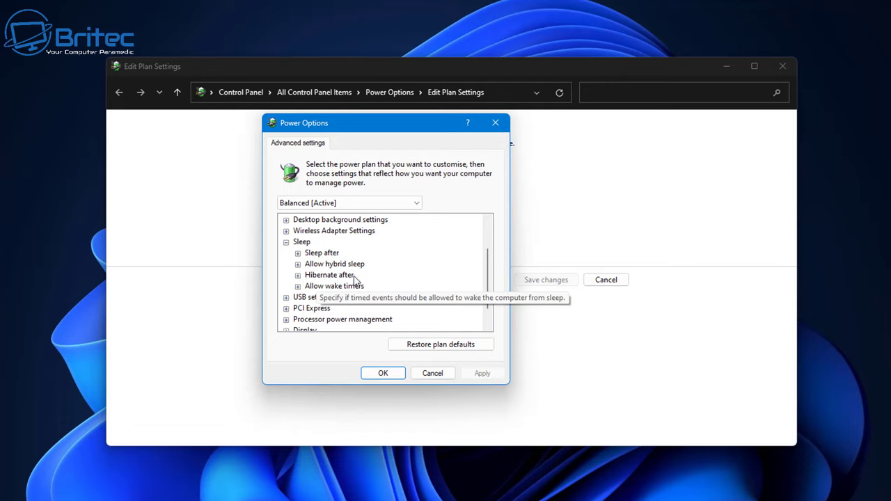
left_click(297, 254)
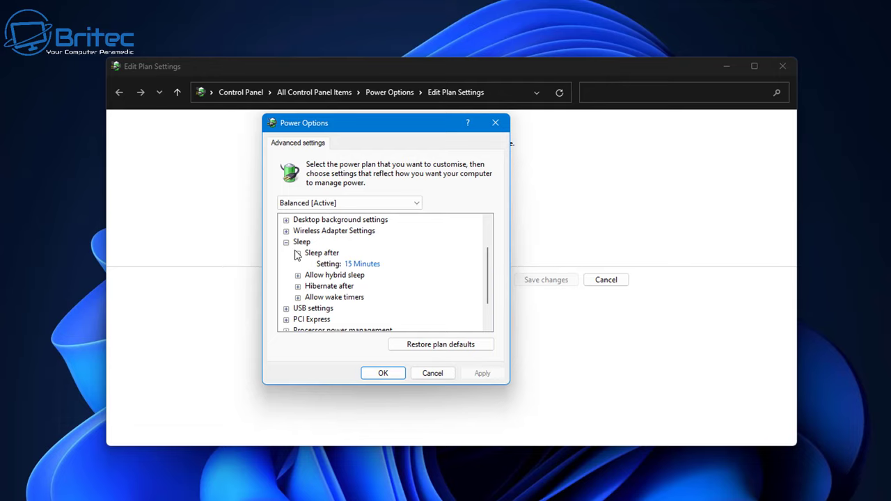
left_click(298, 275)
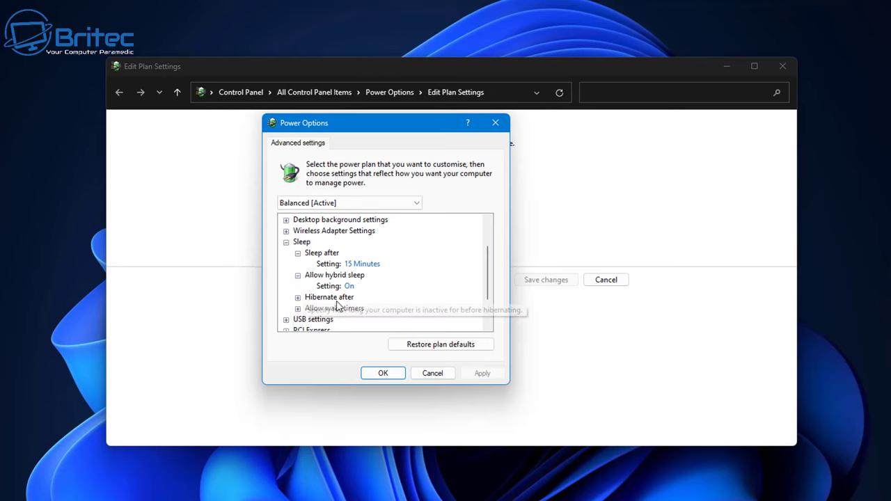
scroll(350, 301, "down", 1)
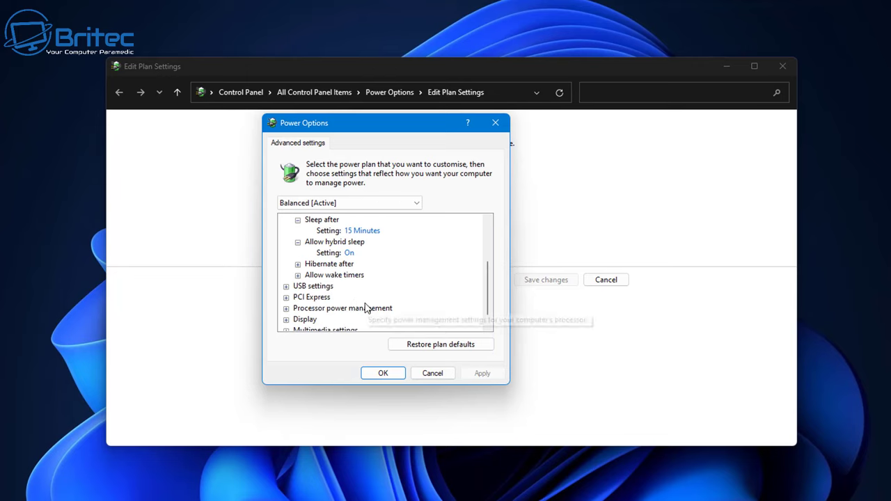
Try setting USB selective suspend to Disabled and return it to Enabled.
left_click(286, 286)
scroll(362, 301, "down", 1)
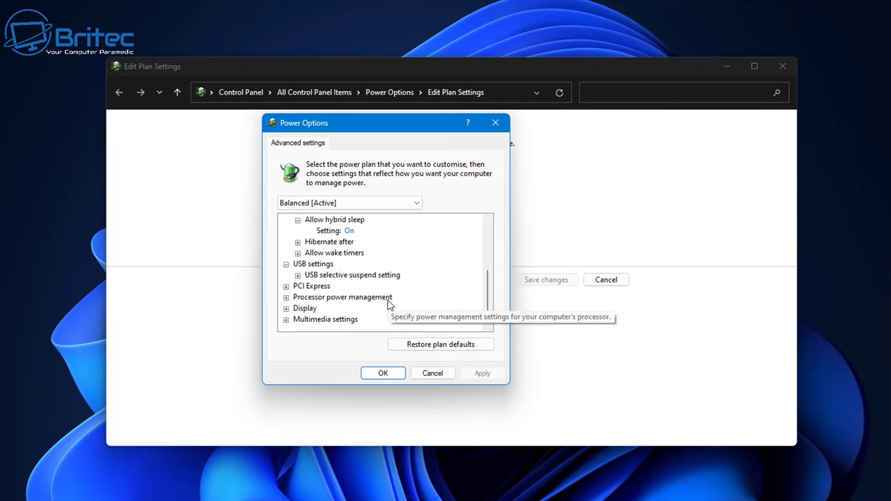
left_click(307, 276)
left_click(298, 275)
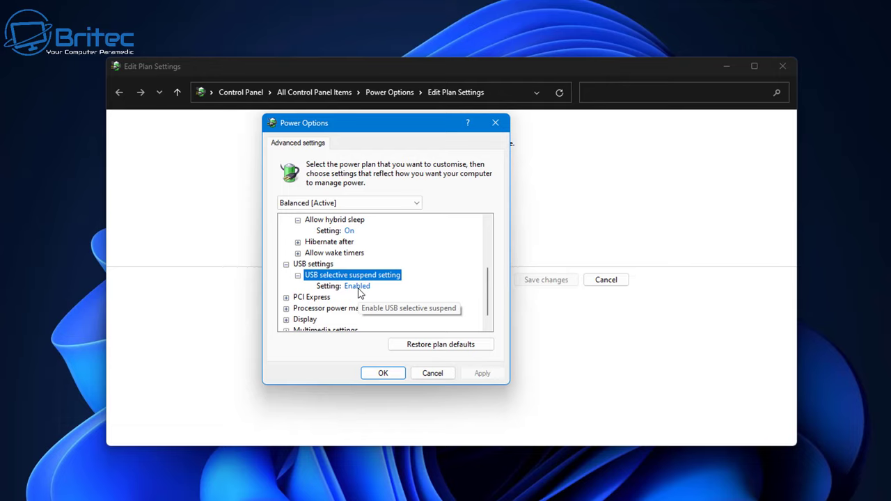
left_click(360, 291)
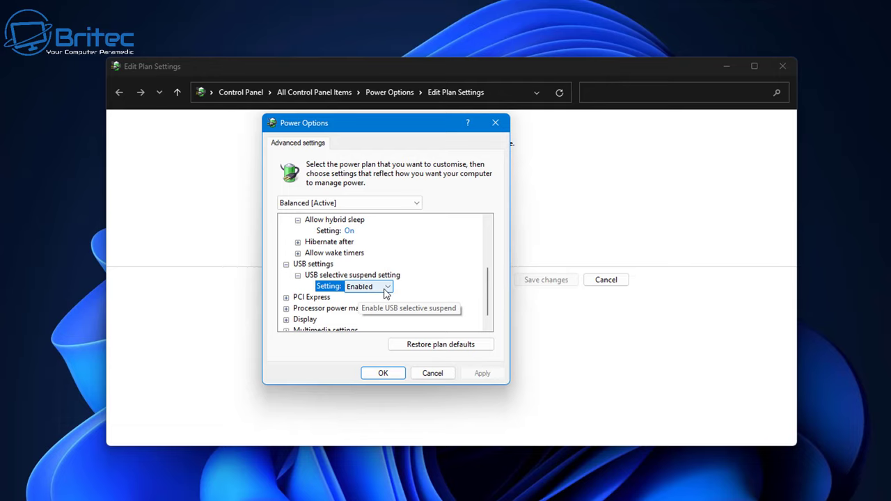
left_click(381, 289)
left_click(372, 298)
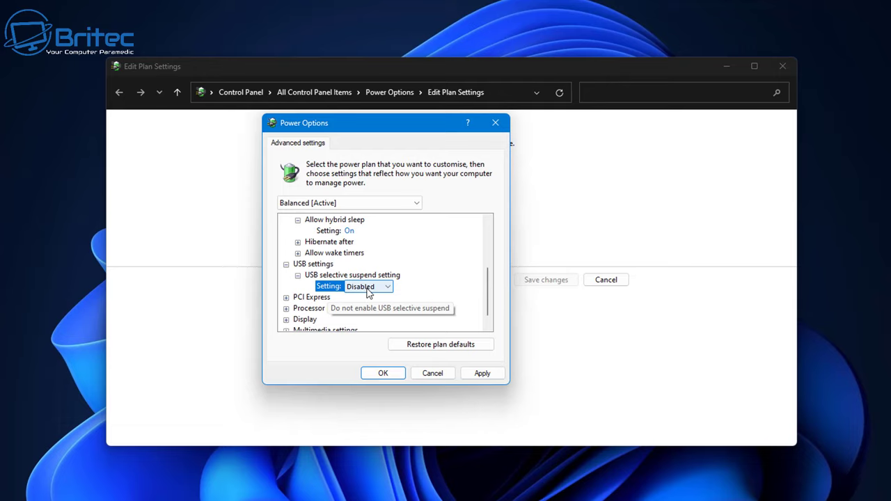
left_click(368, 291)
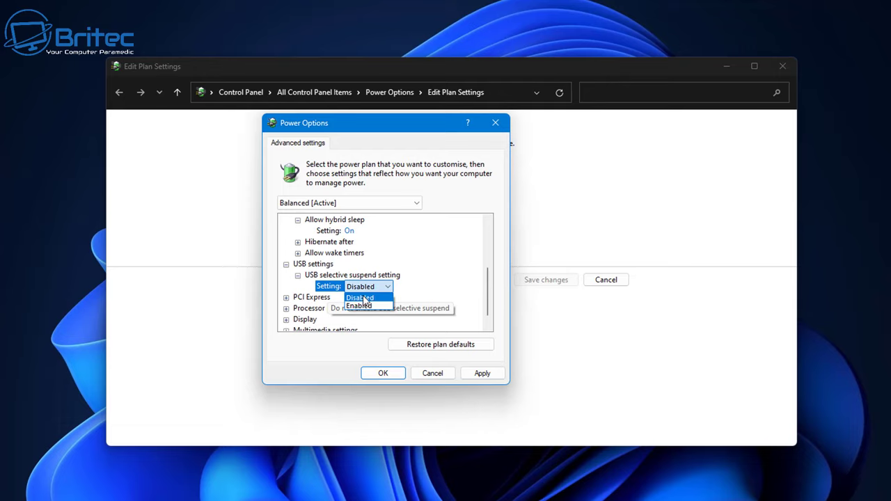
left_click(360, 300)
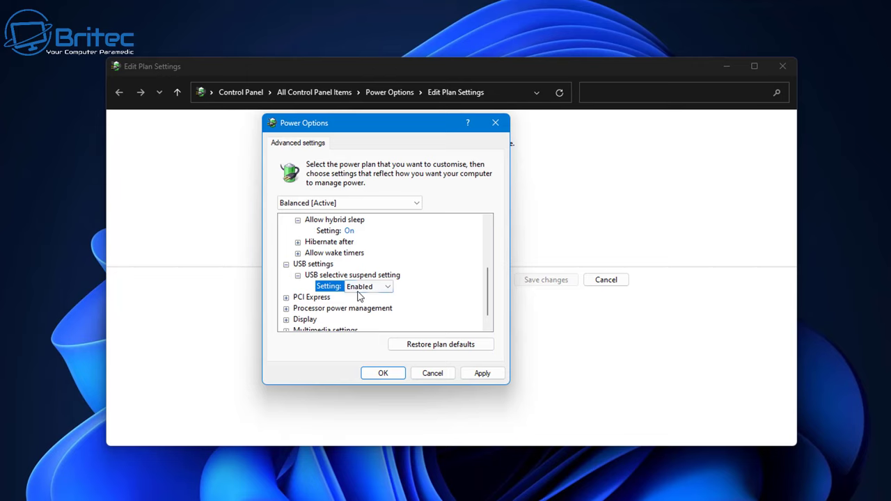
Examine the available options for Link State Power Management under PCI Express.
left_click(310, 297)
left_click(286, 298)
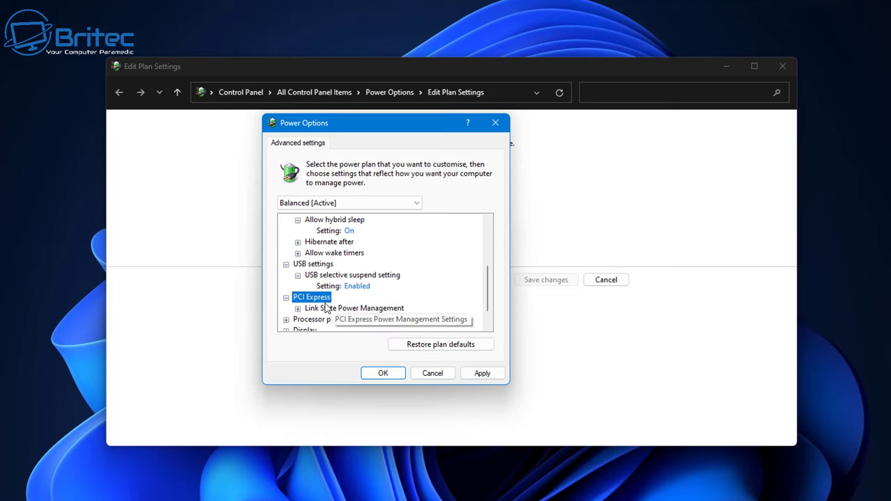
scroll(351, 314, "down", 1)
left_click(345, 286)
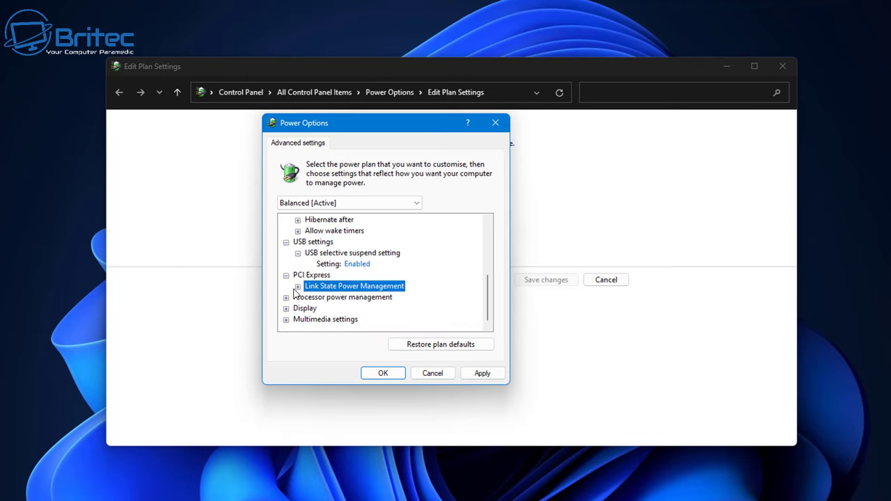
left_click(297, 286)
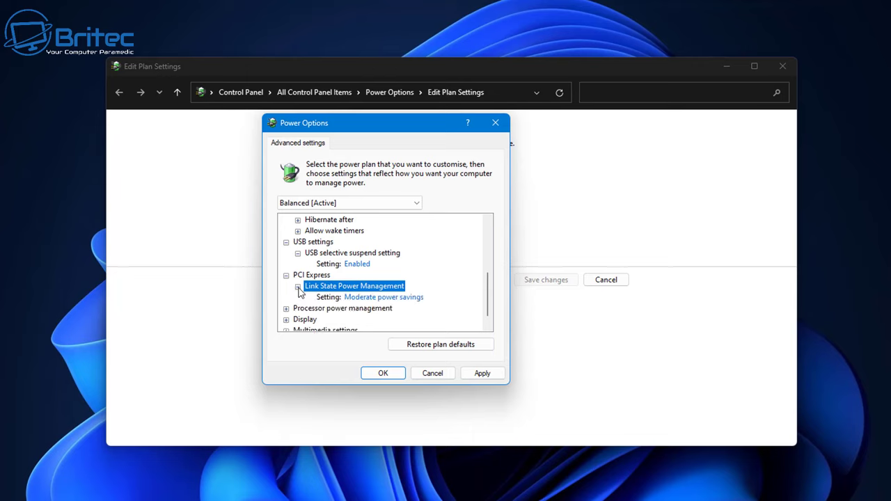
left_click(410, 300)
left_click(431, 299)
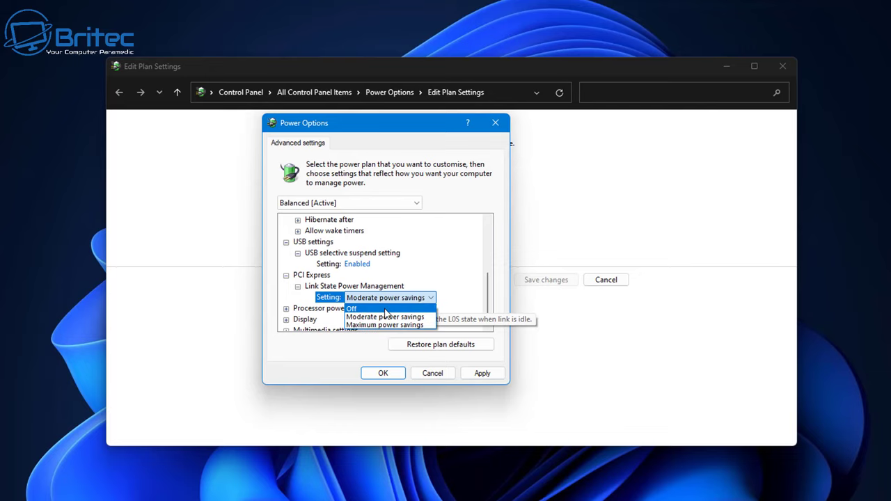
left_click(333, 299)
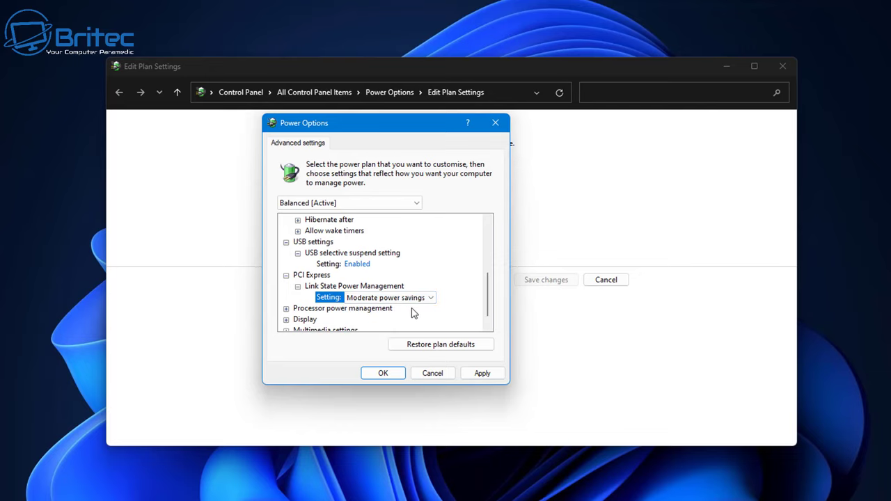
Examine the Turn off display after setting under Display.
scroll(411, 312, "down", 1)
left_click(286, 308)
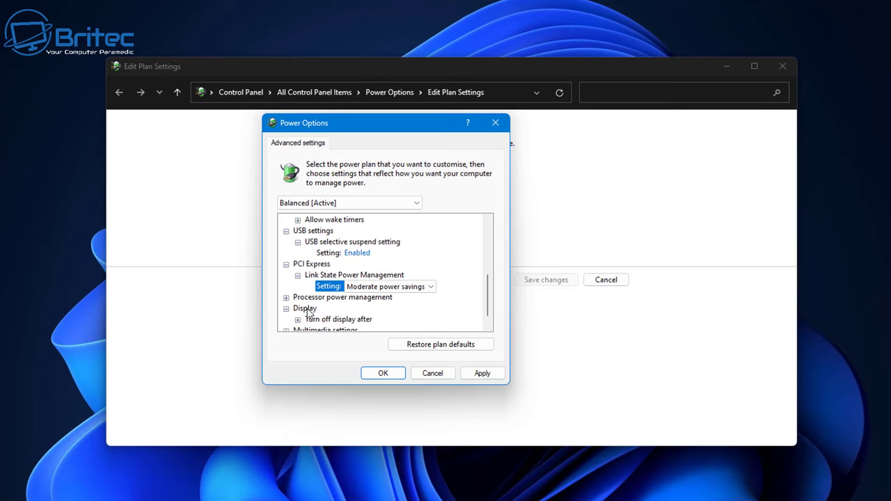
scroll(383, 324, "down", 1)
left_click(341, 308)
left_click(298, 308)
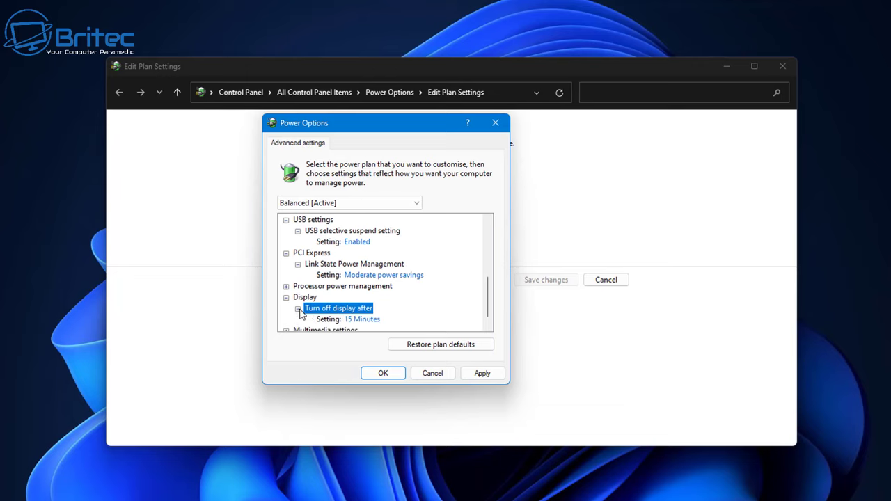
scroll(369, 312, "down", 1)
left_click(367, 309)
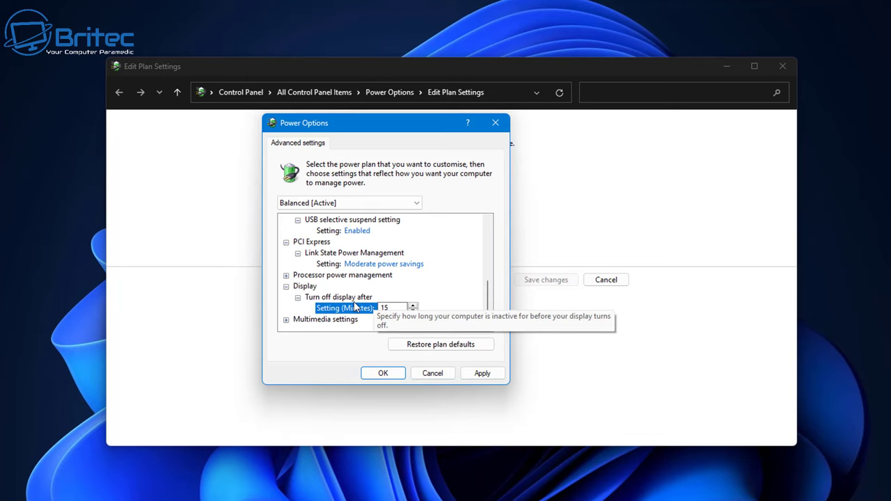
Examine the Hibernate after setting in the Sleep category.
scroll(355, 307, "up", 2)
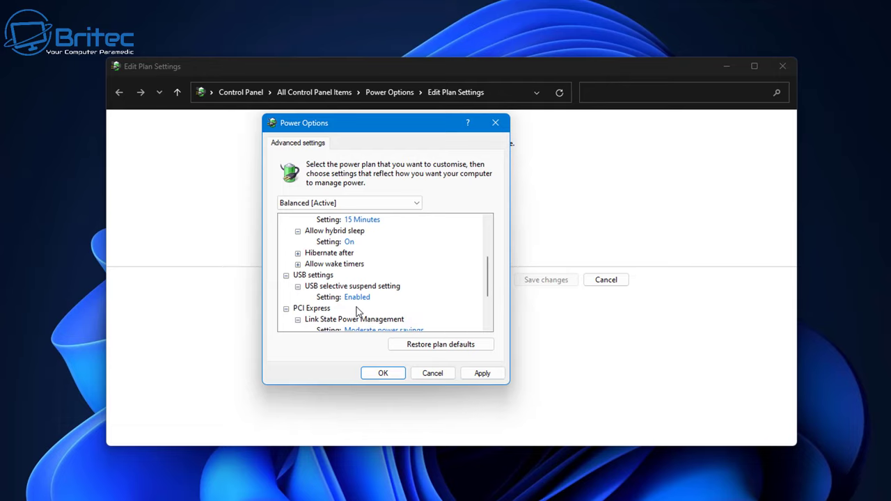
scroll(356, 311, "up", 1)
left_click(298, 286)
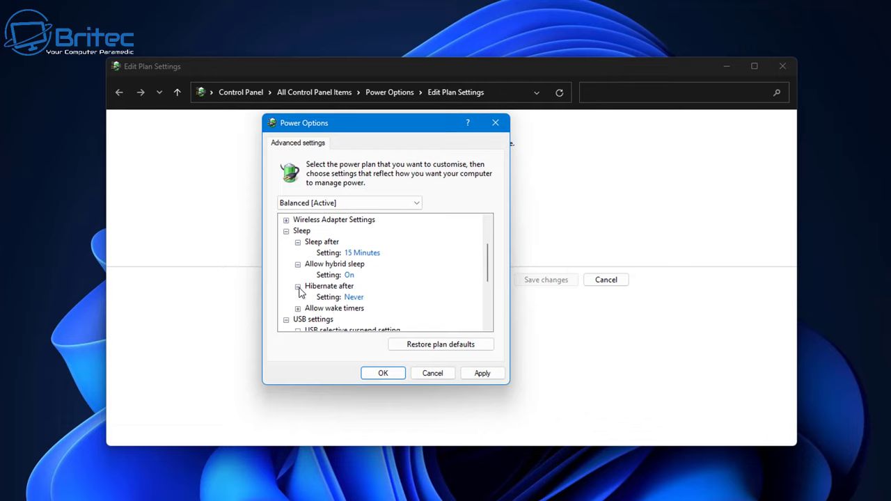
left_click(387, 298)
Try setting Allow hybrid sleep to Off and discard the changes made in the advanced power settings.
left_click(351, 275)
left_click(374, 280)
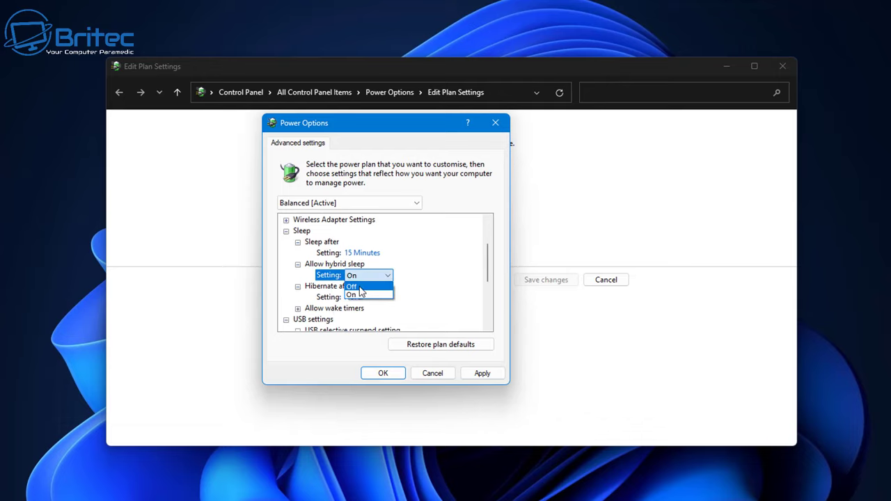
left_click(351, 295)
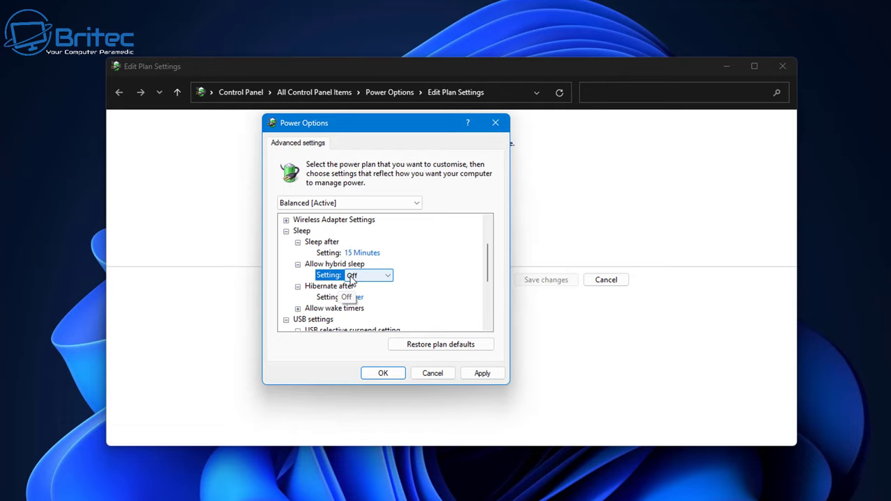
left_click(429, 373)
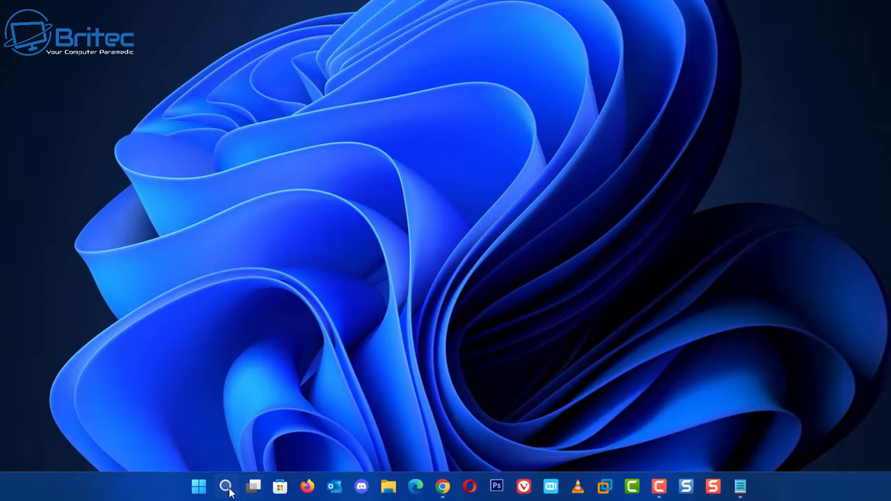
Open the power button settings in Control Panel's Power Options and unlock the settings that are currently unavailable.
left_click(225, 486)
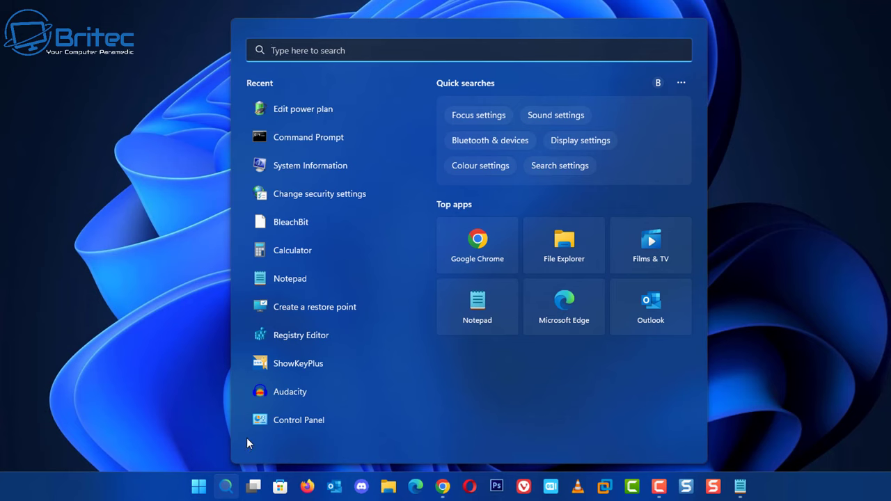
type("control Panel")
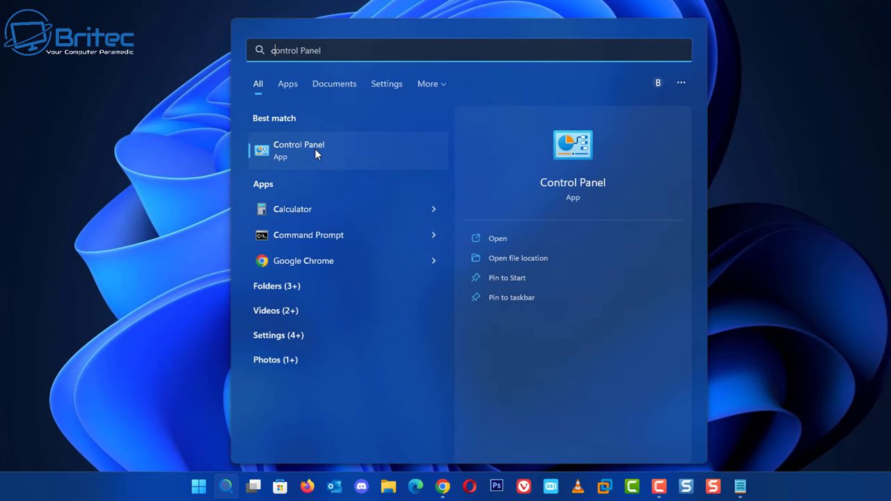
left_click(314, 148)
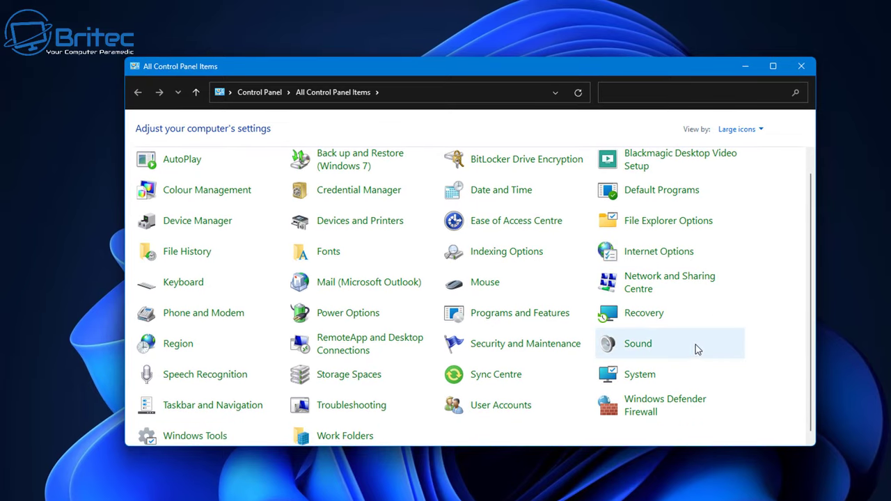
scroll(716, 383, "down", 1)
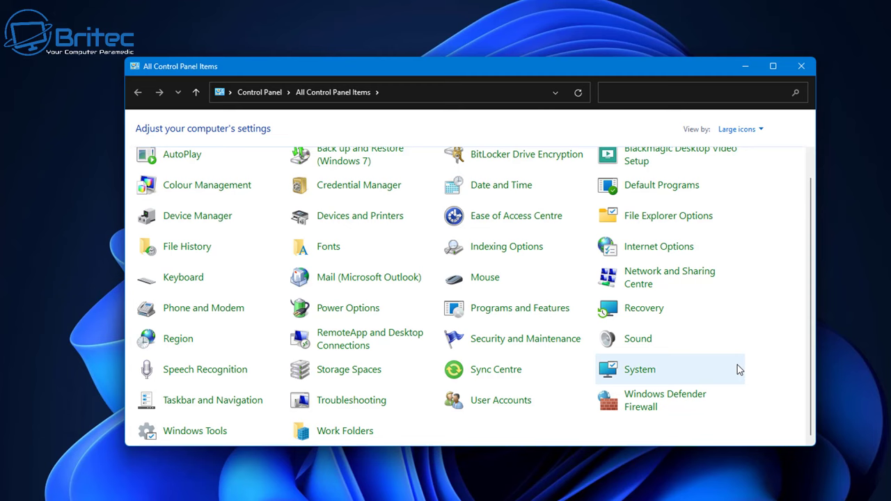
left_click(355, 313)
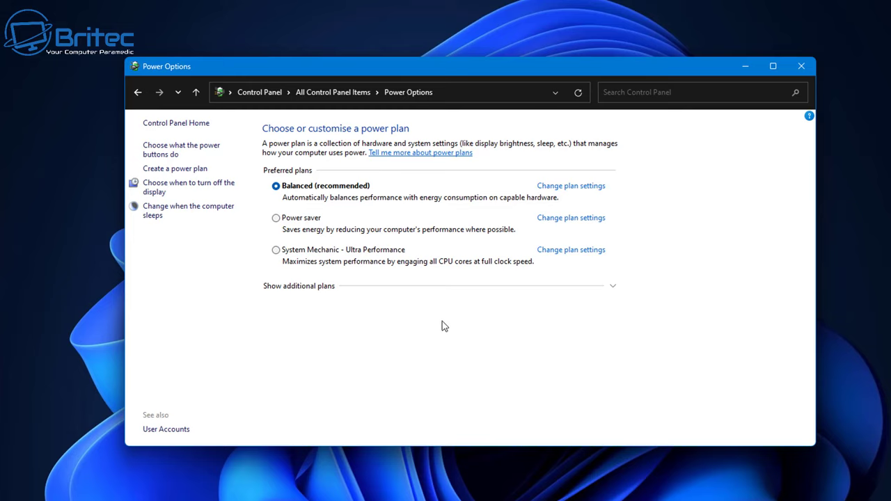
left_click(199, 151)
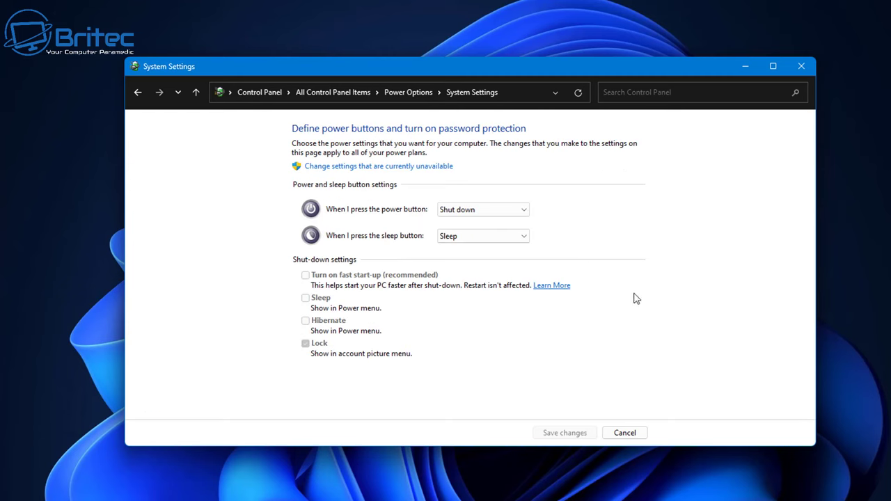
left_click(414, 168)
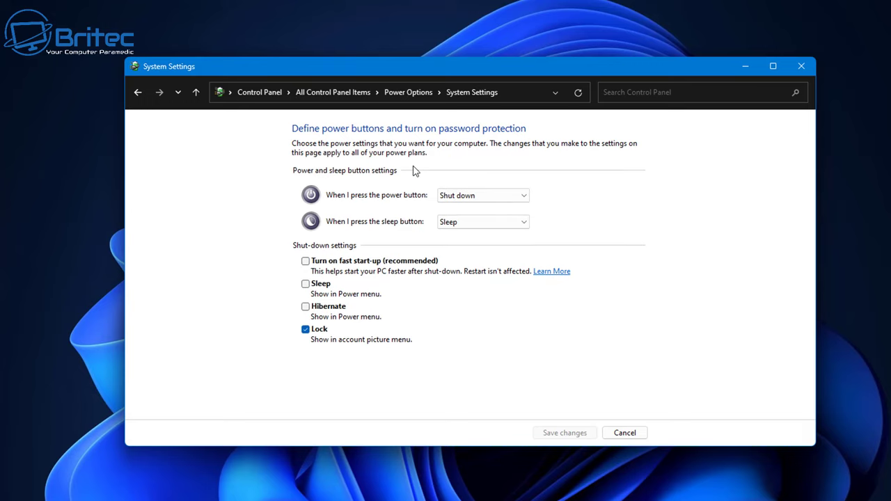
Try toggling the fast start-up and Sleep shut-down settings, discard the changes and close Power Options.
left_click(305, 261)
left_click(305, 262)
left_click(305, 284)
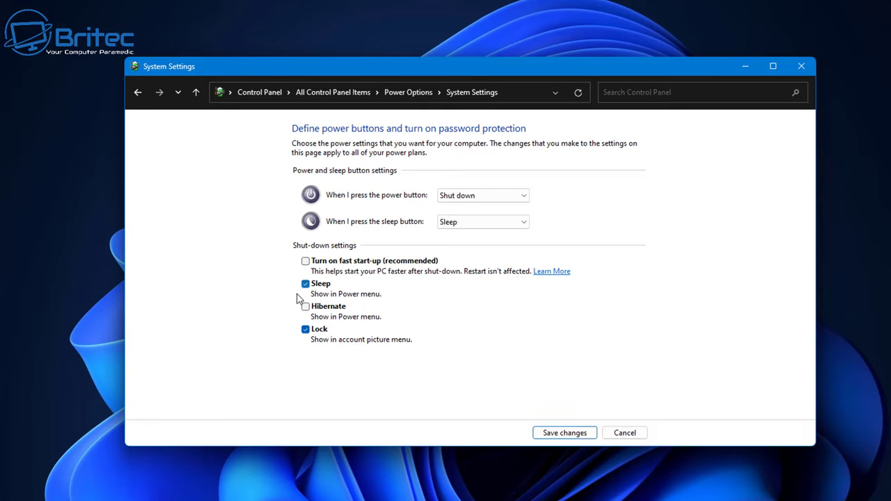
left_click(305, 284)
left_click(305, 284)
left_click(623, 433)
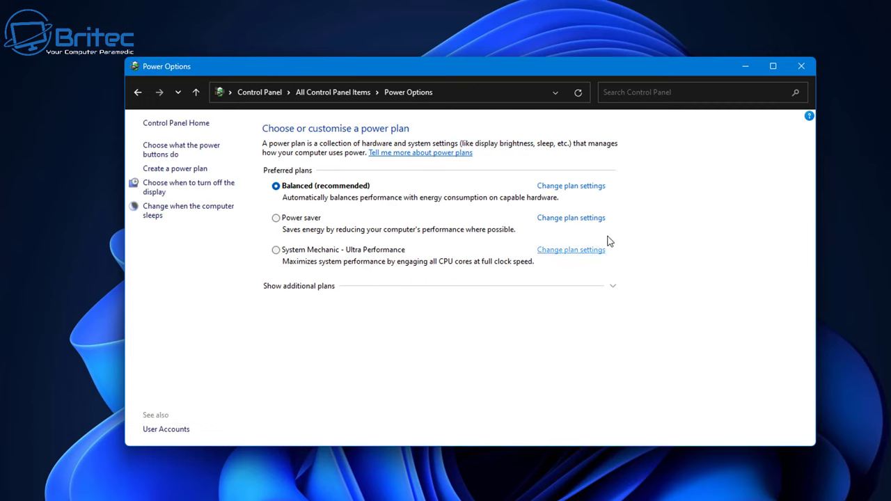
left_click(798, 71)
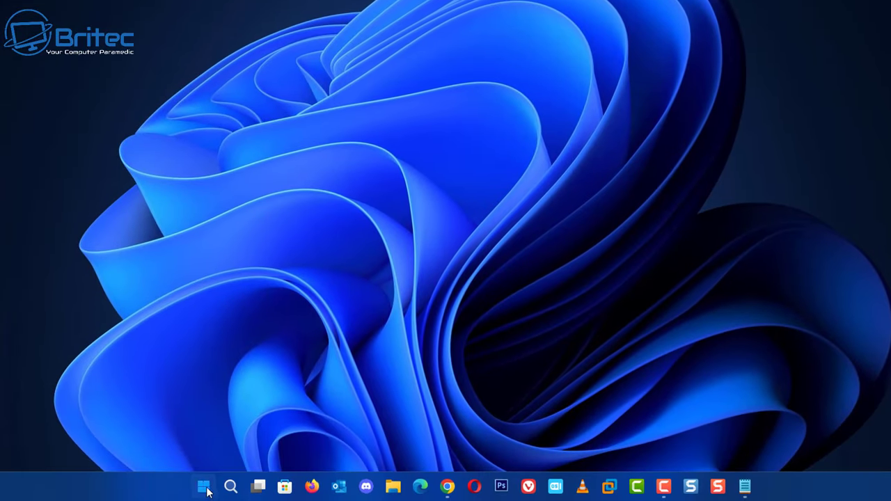
Open the properties of the first HID-compliant mouse in Device Manager.
right_click(203, 487)
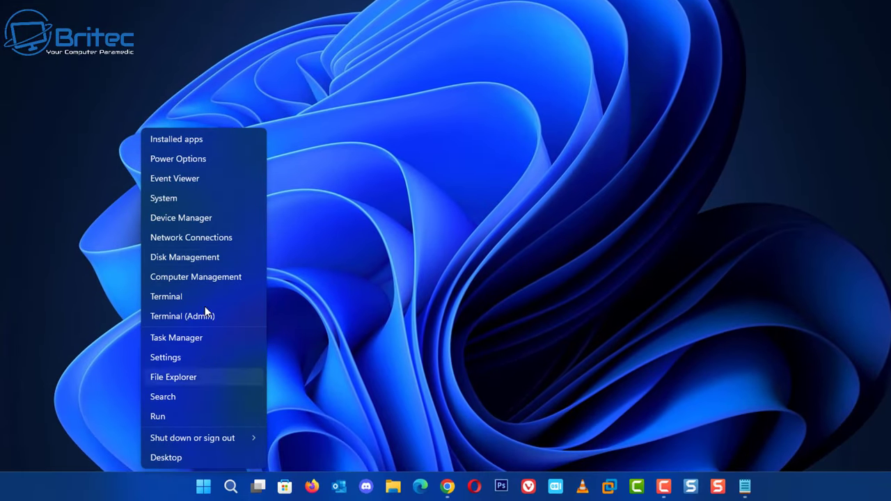
left_click(206, 217)
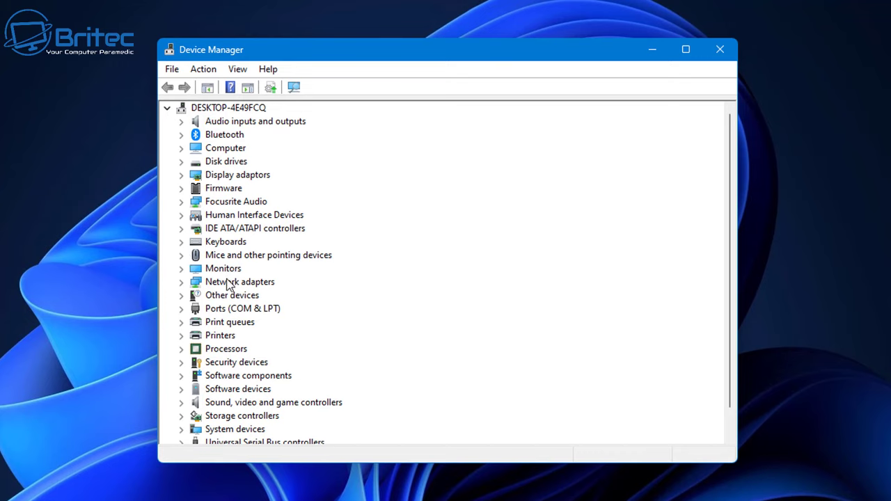
left_click(181, 256)
left_click(271, 272)
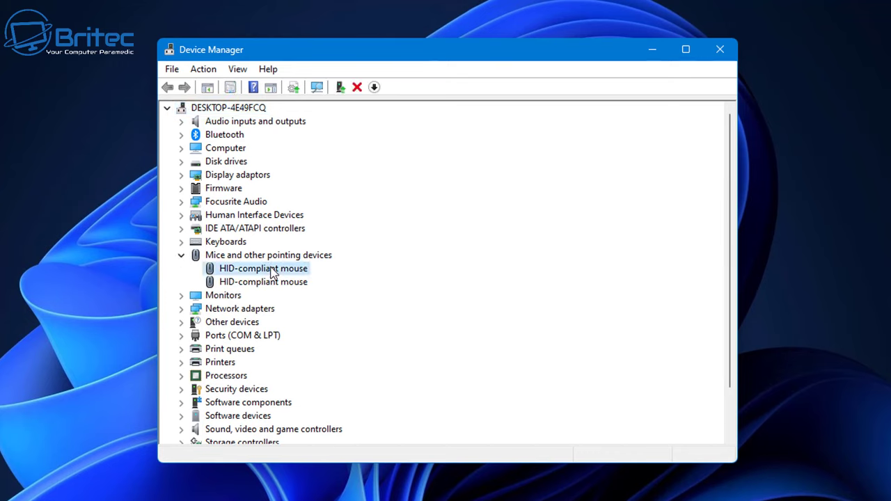
right_click(271, 272)
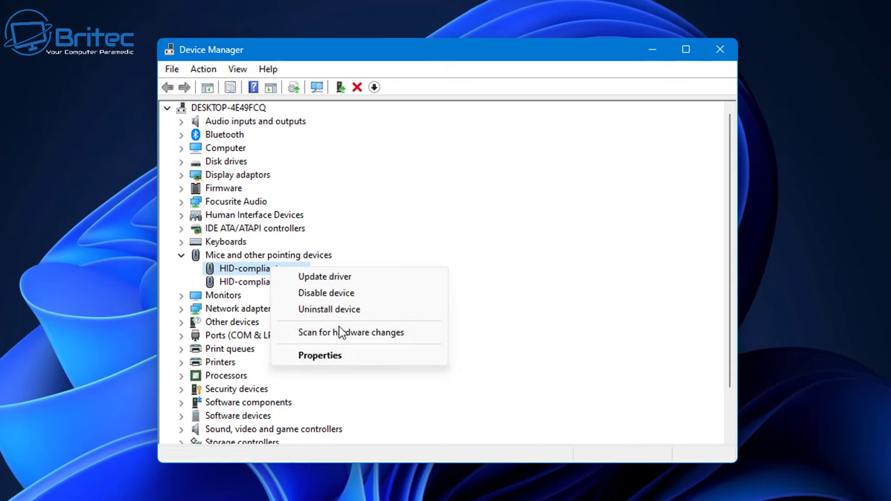
left_click(331, 355)
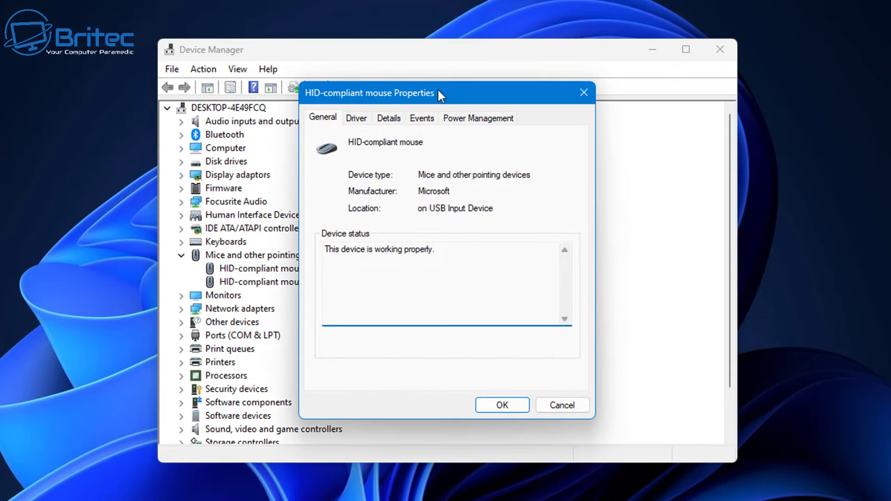
Disable Allow this device to wake the computer in the mouse's power management settings and apply the change.
left_click_drag(439, 94, 423, 97)
left_click(470, 121)
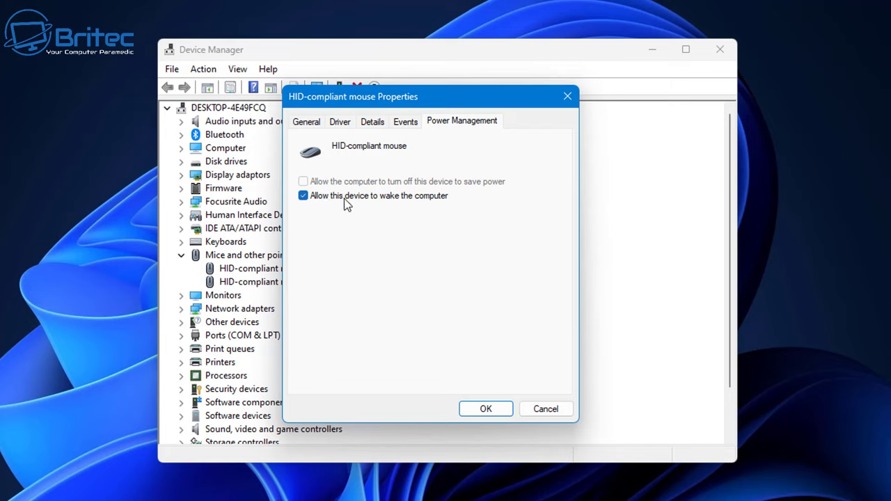
left_click(303, 196)
left_click(485, 409)
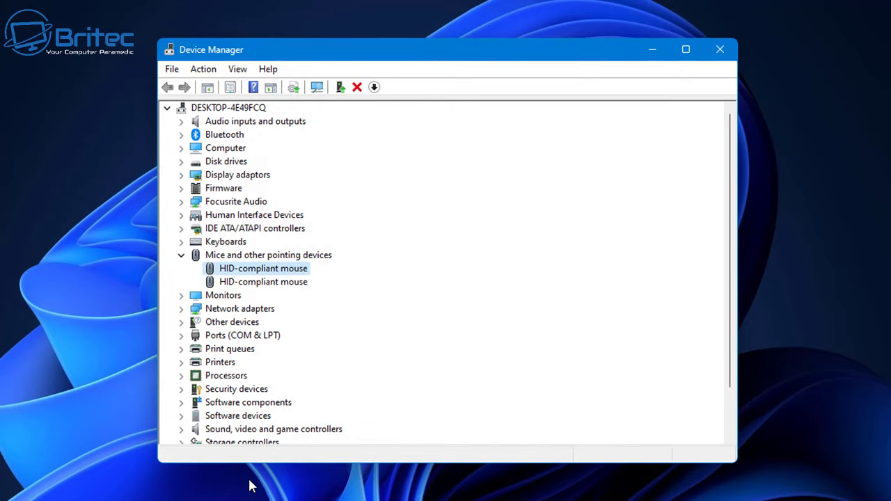
Examine the General and Settings properties of the Printers category.
left_click(228, 363)
right_click(233, 368)
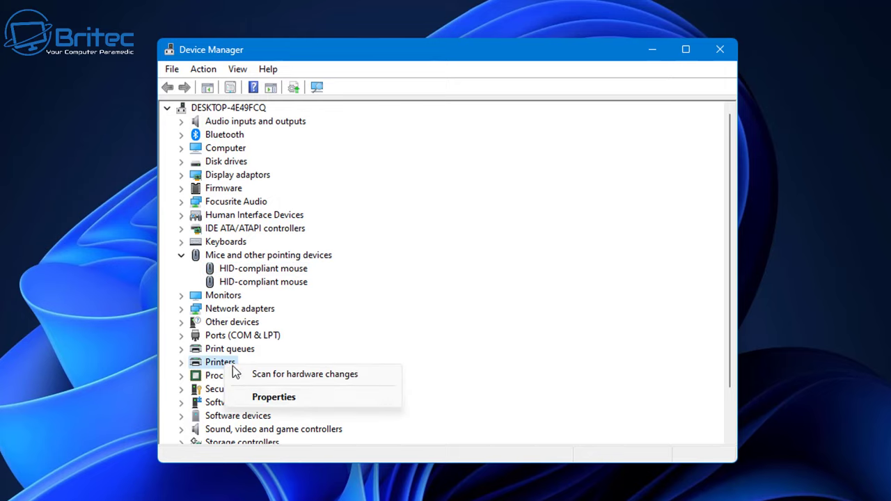
left_click(295, 398)
left_click(344, 123)
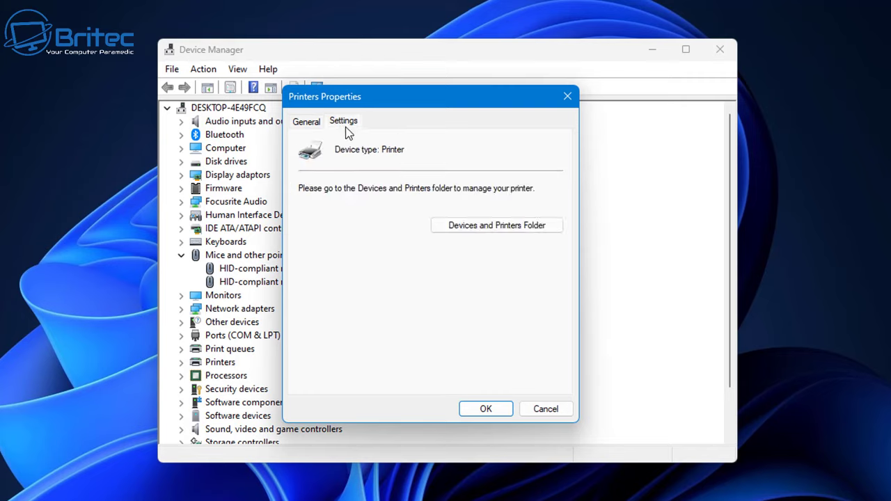
left_click(306, 122)
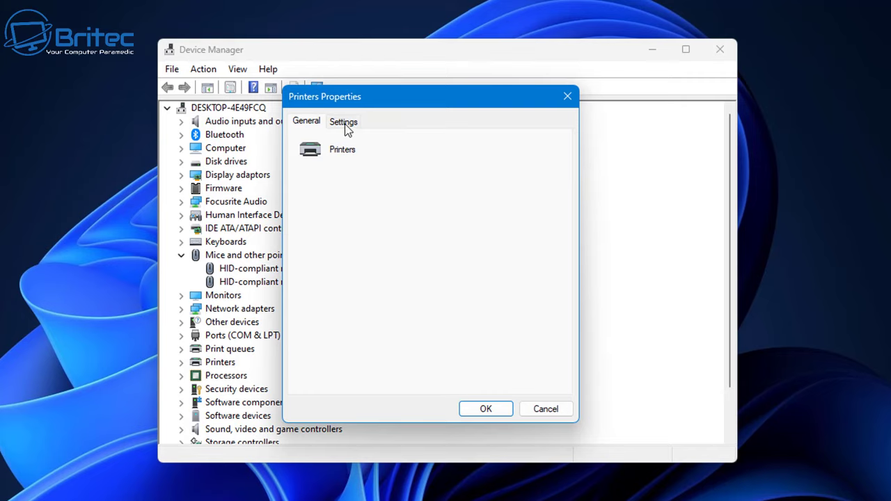
left_click(567, 96)
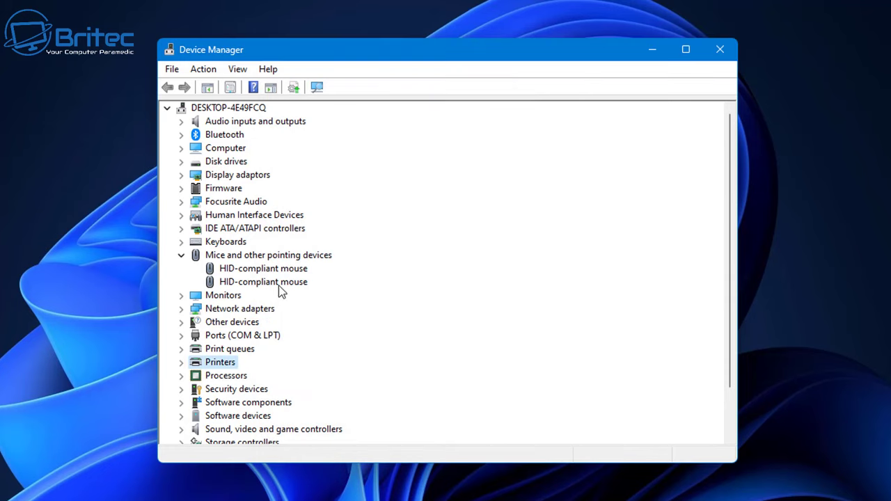
Examine the settings, details and events of the Microsoft IPP Class Driver under Printers.
left_click(185, 362)
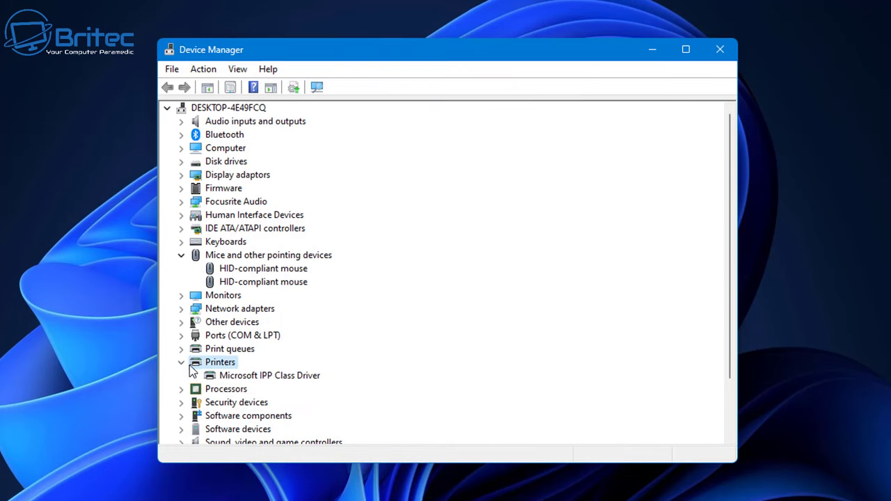
right_click(268, 377)
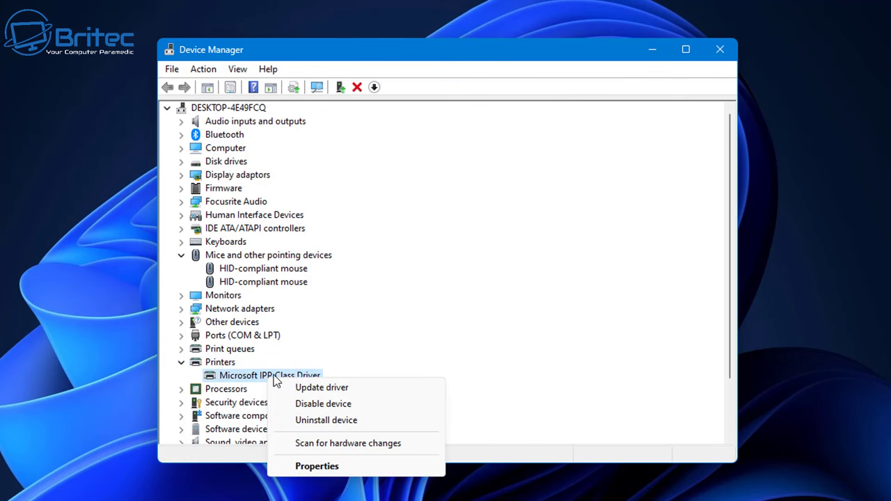
left_click(317, 464)
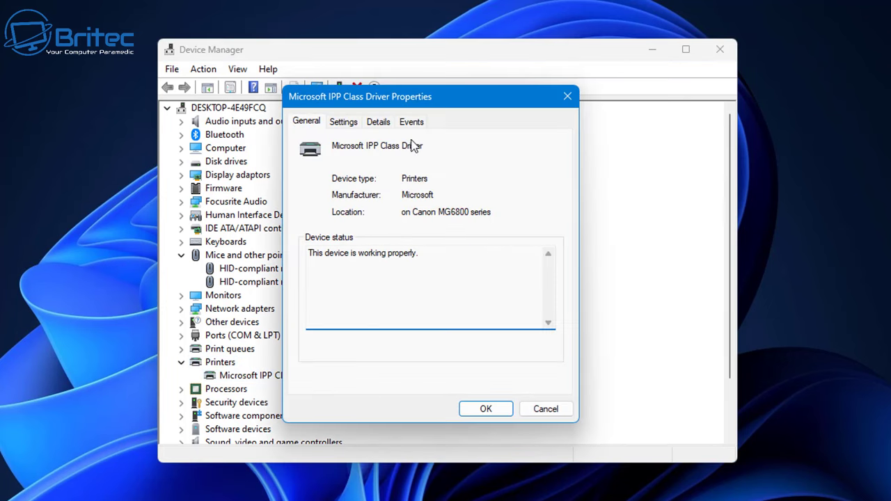
left_click(347, 123)
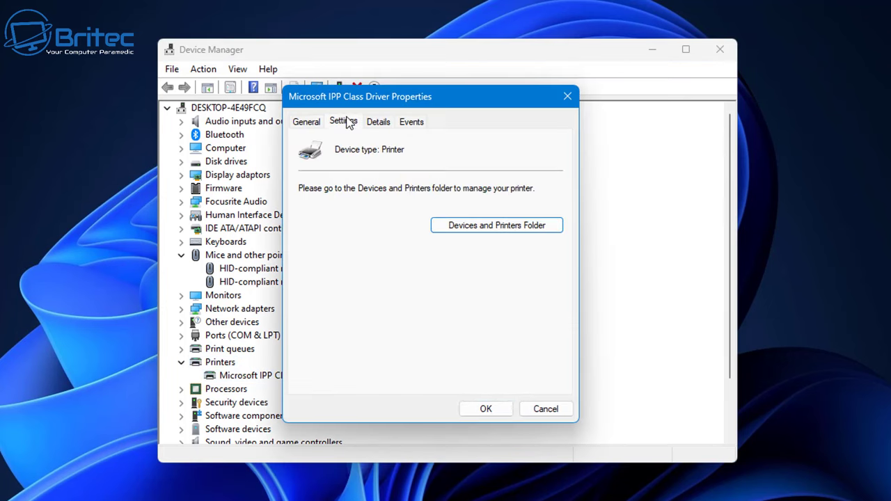
left_click(374, 124)
left_click(417, 127)
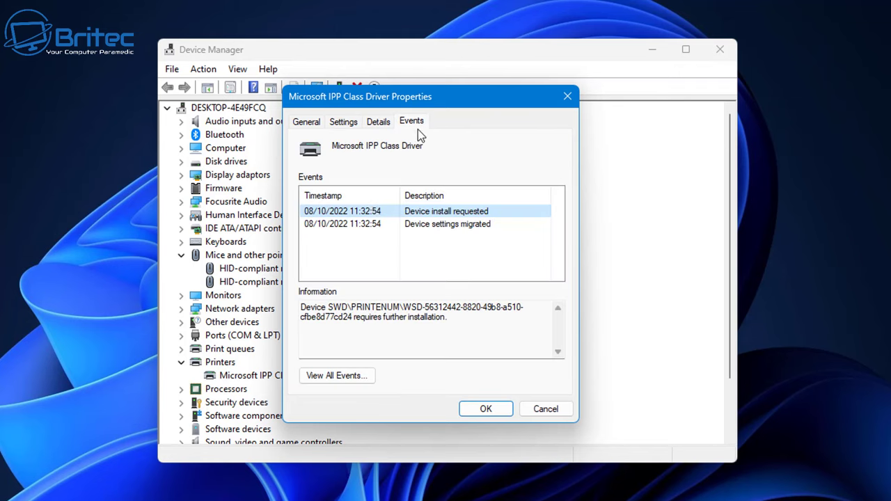
left_click(568, 97)
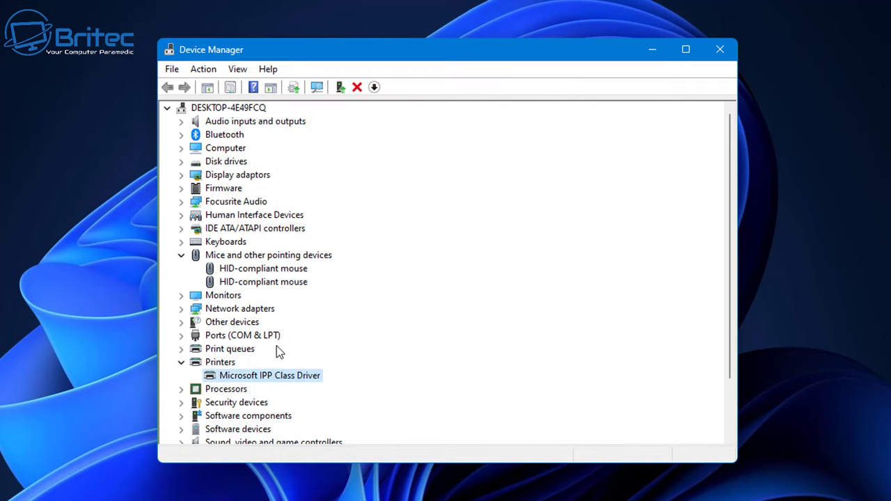
left_click(182, 362)
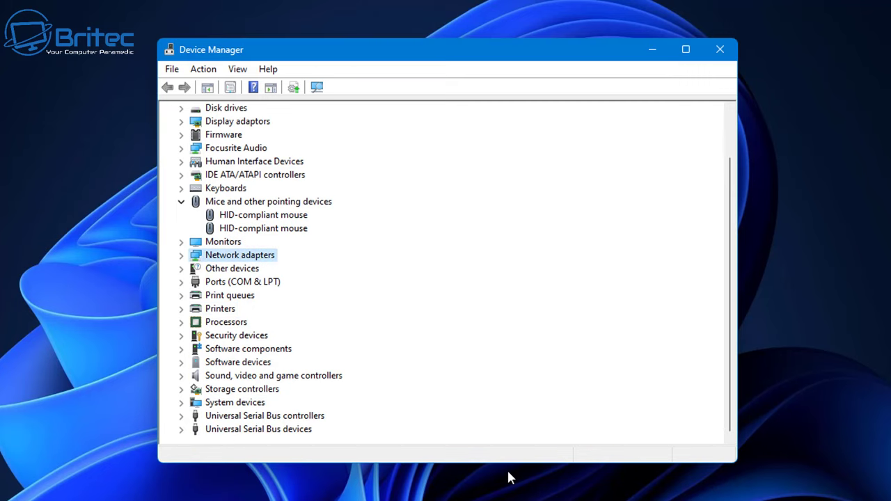
Try disabling Allow this device to wake the computer for the Realtek Gaming GbE Family Controller #2 network adapter, and enable it again.
left_click(180, 255)
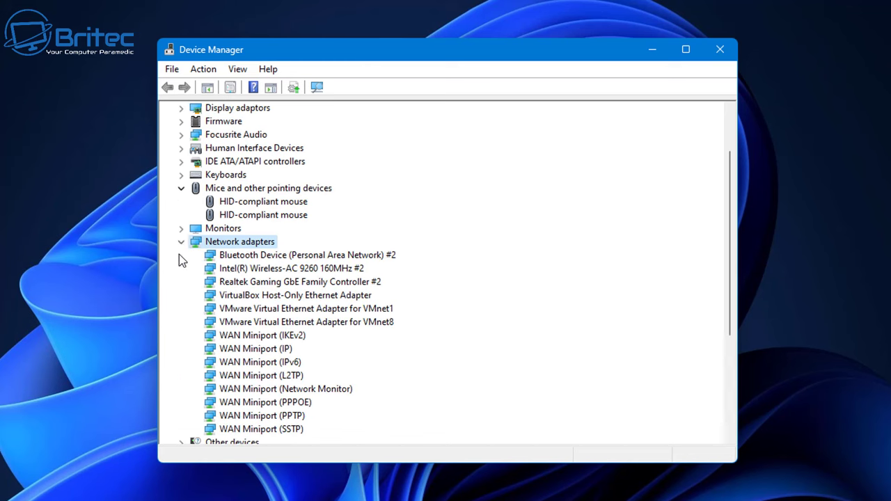
left_click(259, 286)
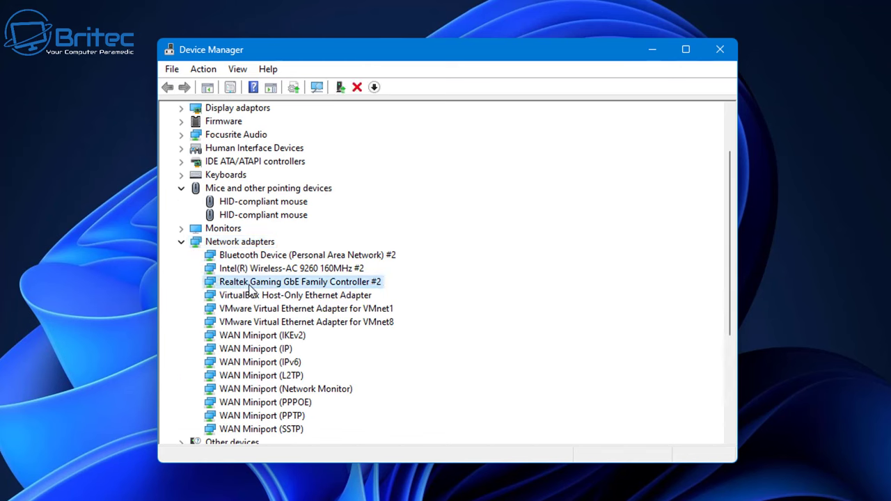
right_click(298, 287)
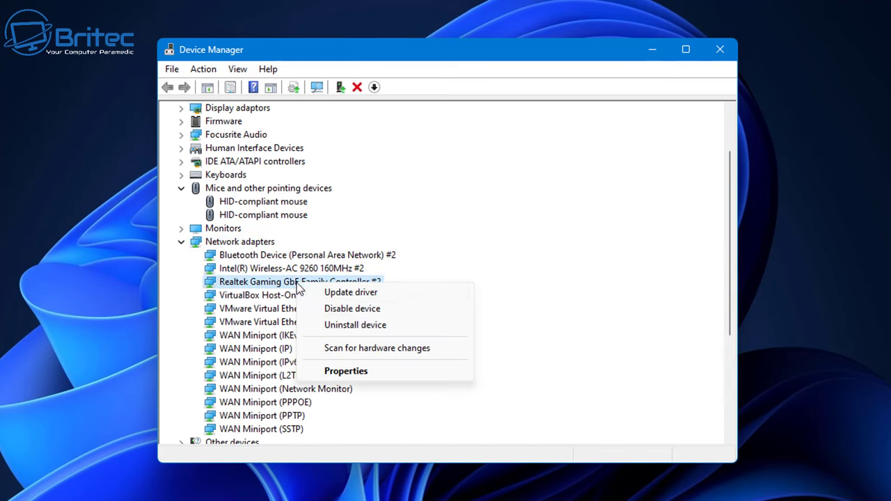
left_click(361, 373)
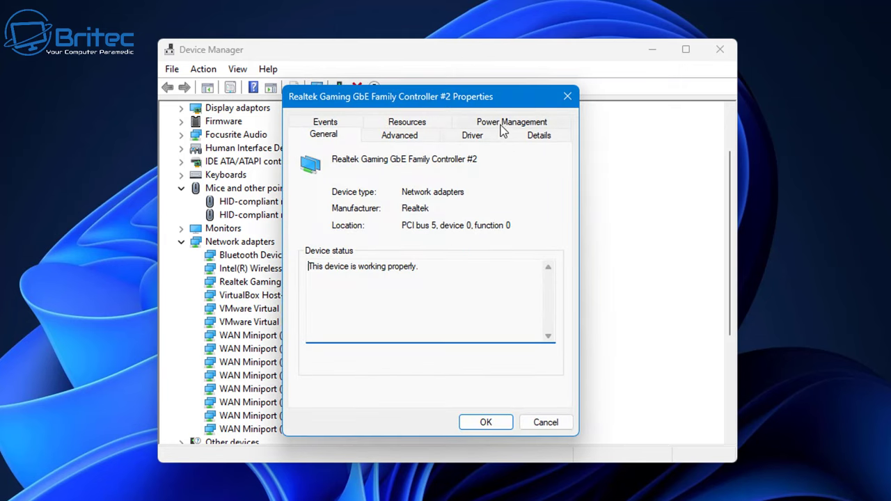
left_click(501, 125)
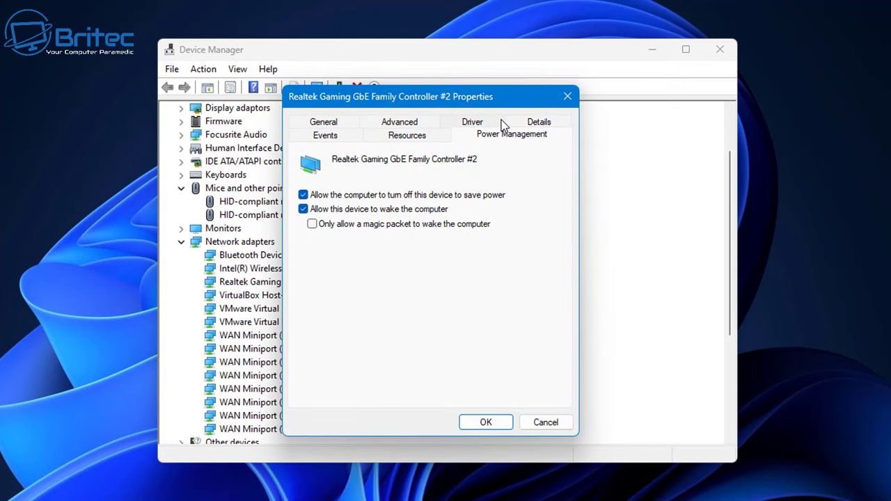
left_click(303, 209)
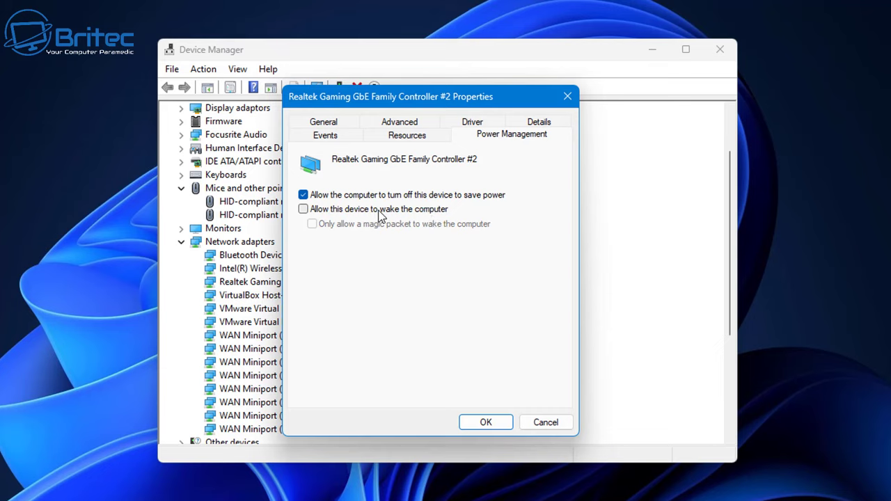
left_click(304, 209)
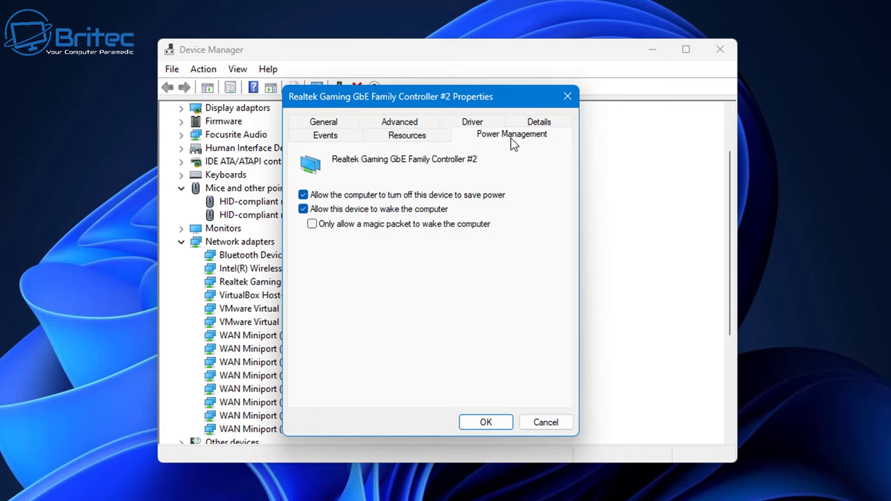
Dismiss the network adapter's properties without saving and close Device Manager.
left_click(547, 423)
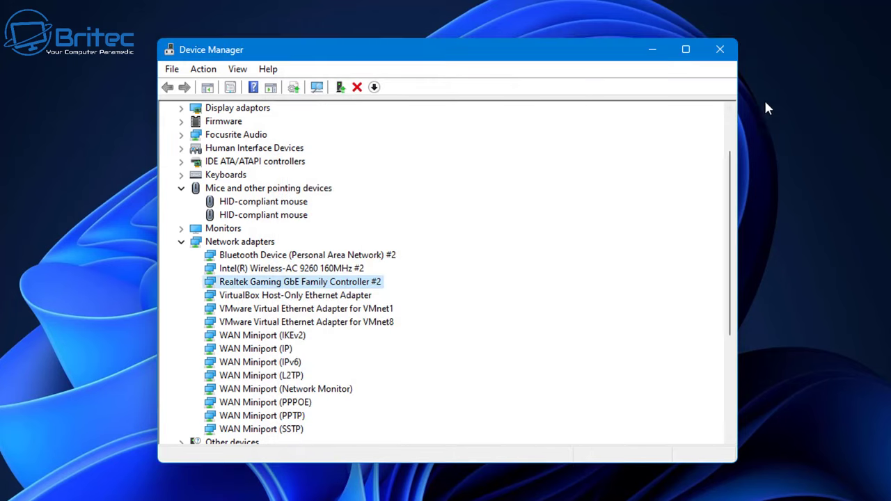
left_click(720, 50)
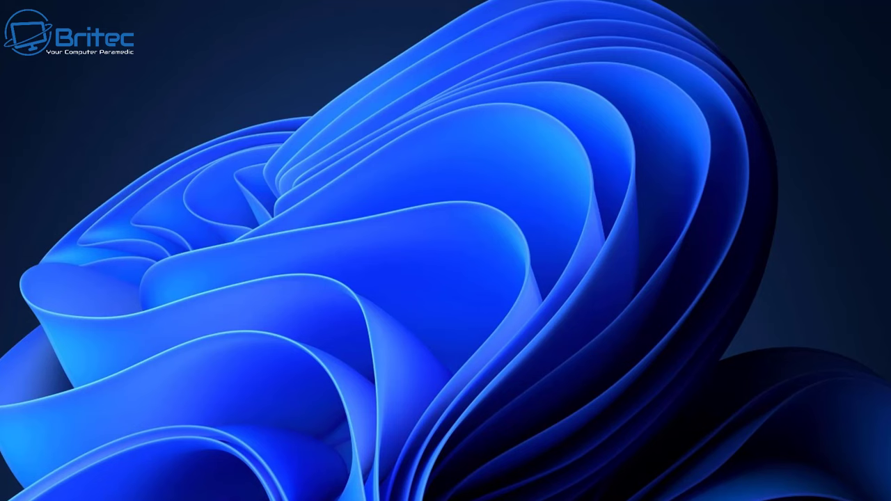
Search Windows for "change screen saver" and open the Screen Saver Settings.
key("super+s")
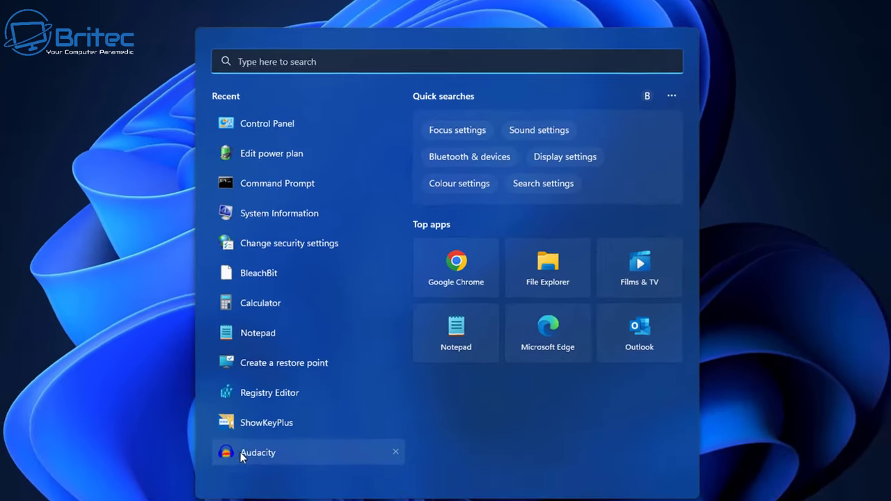
type("chan")
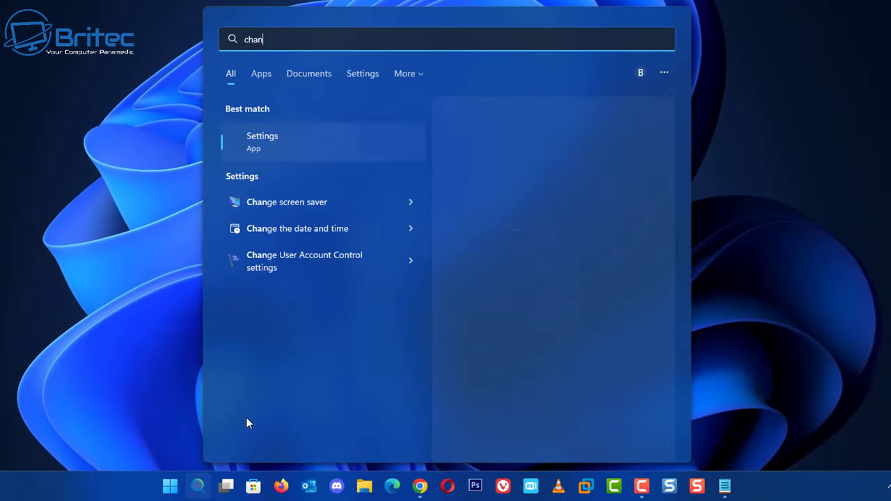
type("ge screen saver")
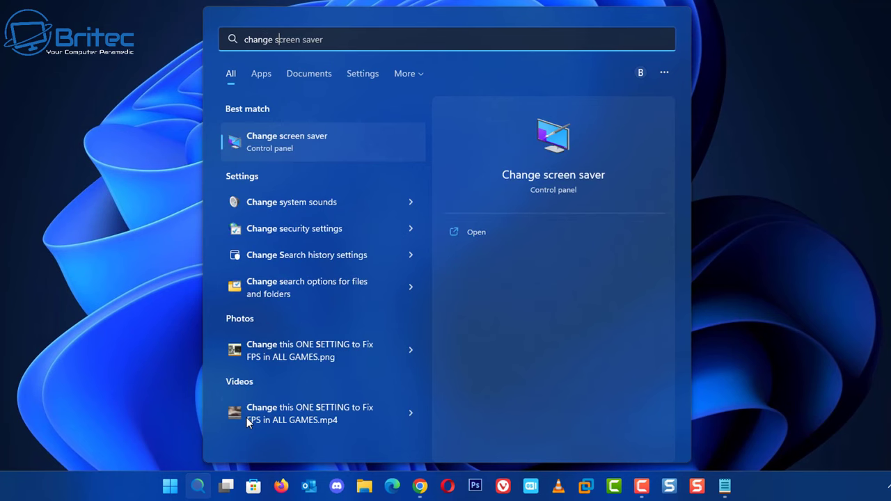
left_click(312, 141)
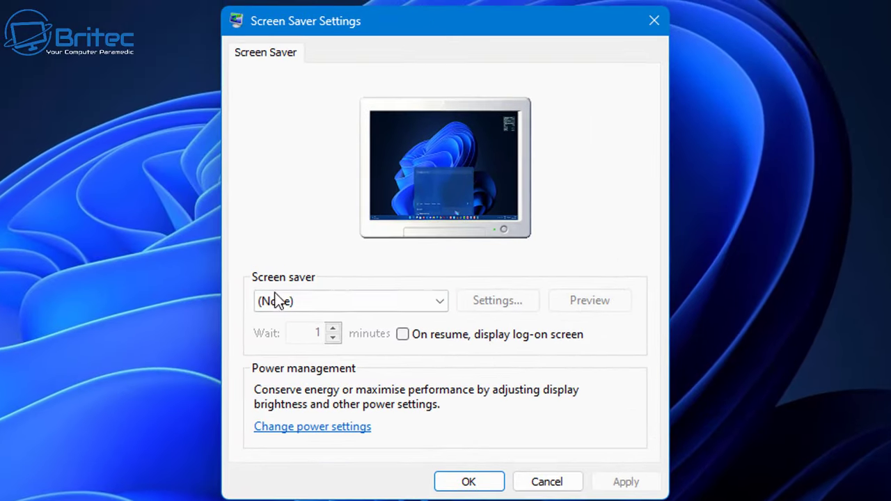
Check the available screen savers while keeping (None), view the linked power settings, and close Screen Saver Settings.
left_click(358, 304)
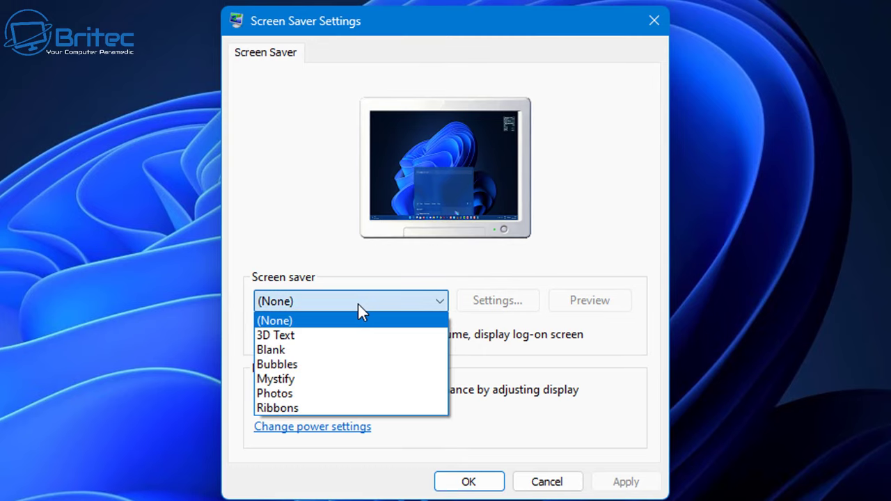
left_click(296, 304)
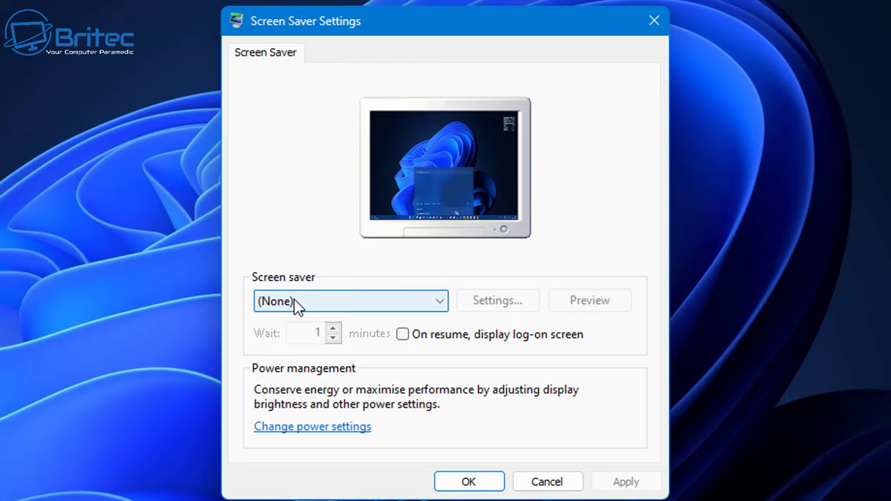
left_click(282, 427)
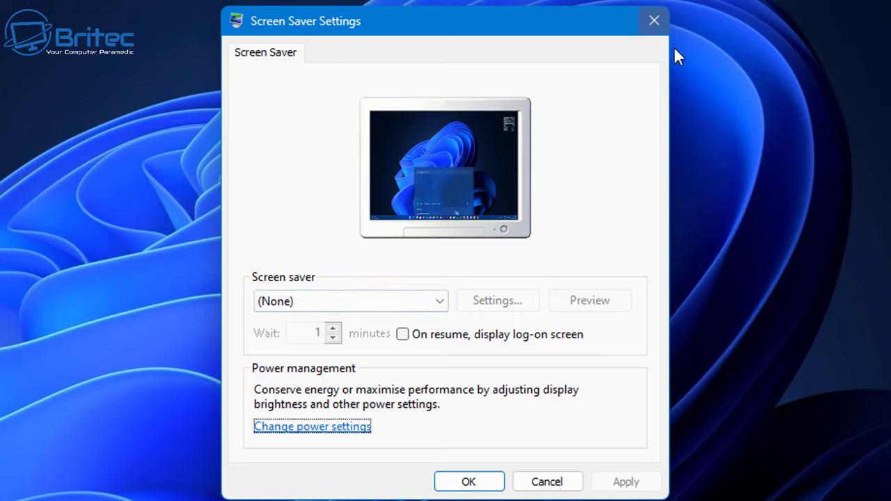
left_click(654, 21)
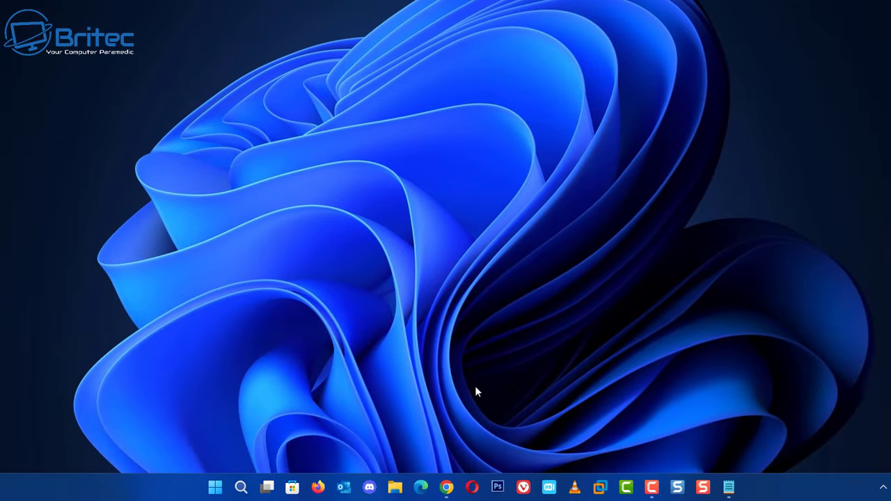
Search Windows for cmd and open Command Prompt as administrator.
left_click(240, 488)
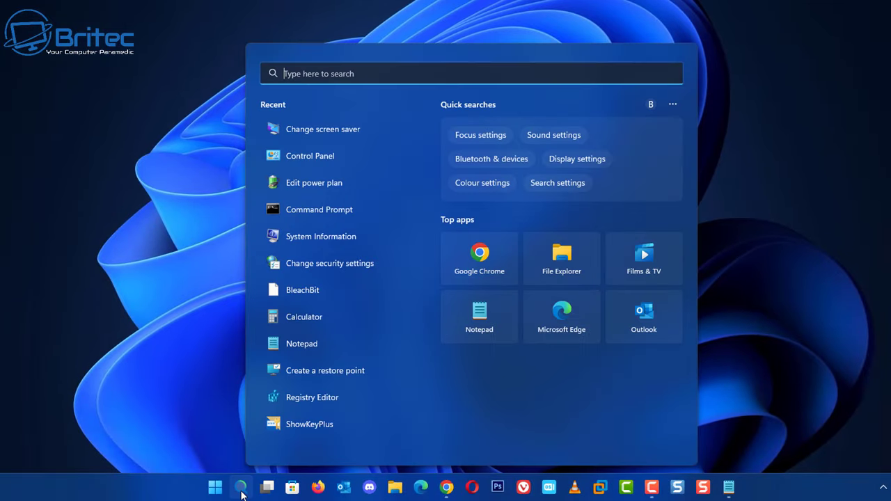
type("cm")
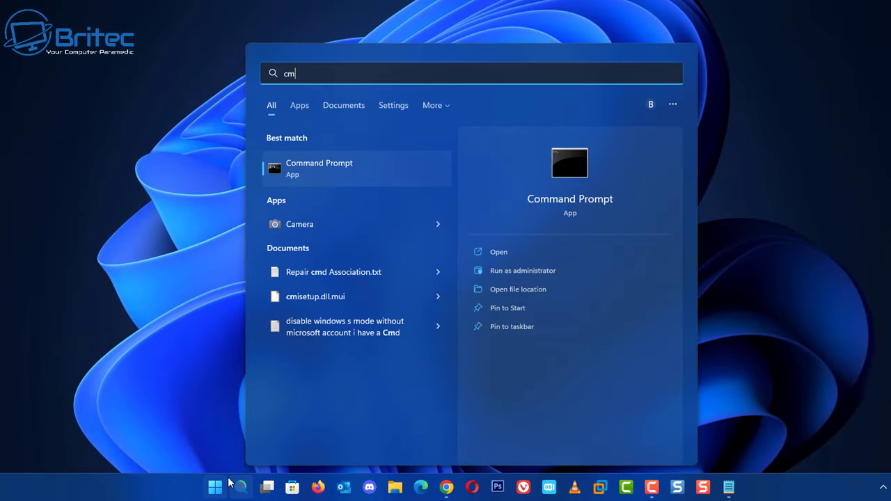
type("d")
right_click(338, 163)
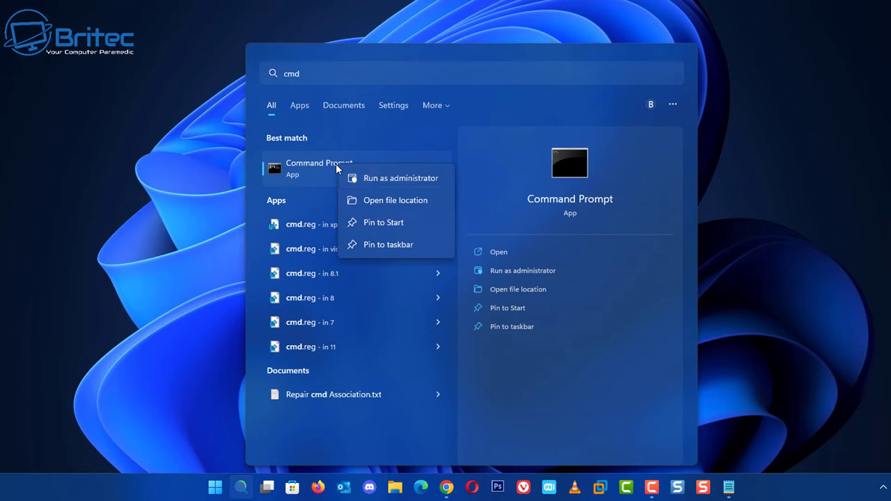
left_click(372, 178)
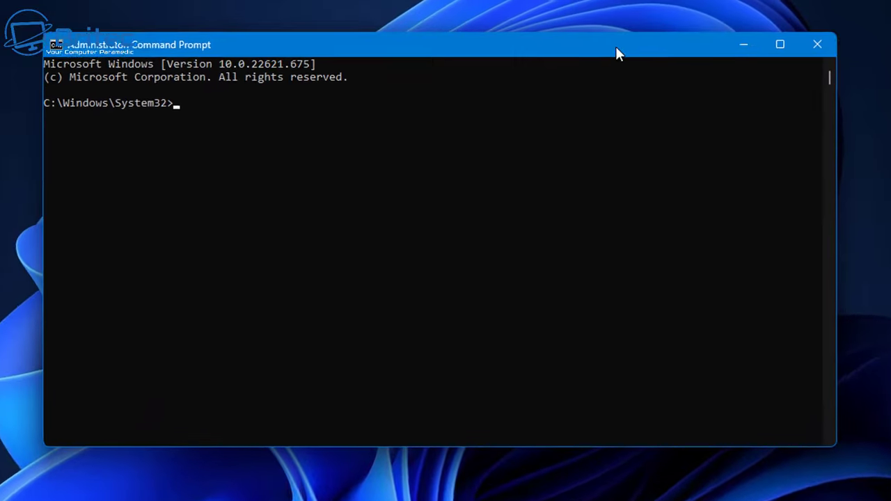
Run powercfg -requests and examine which drivers or processes are holding power requests.
type("powercfg -requests")
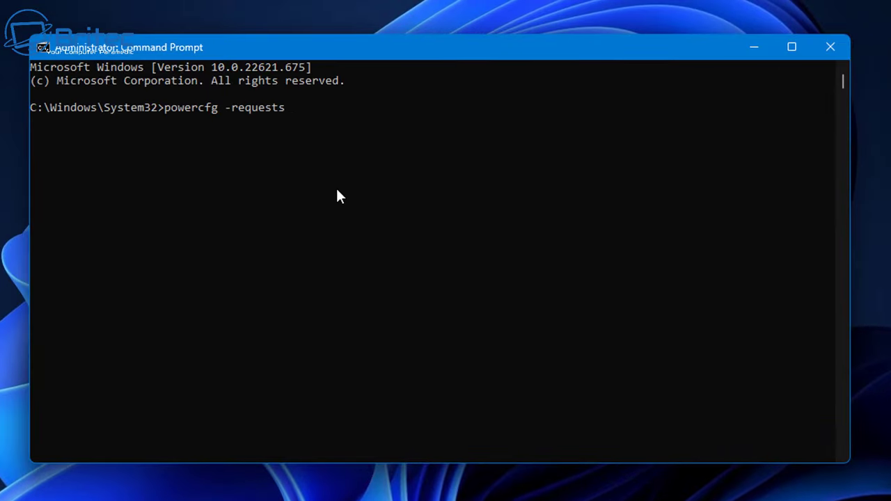
key("Return")
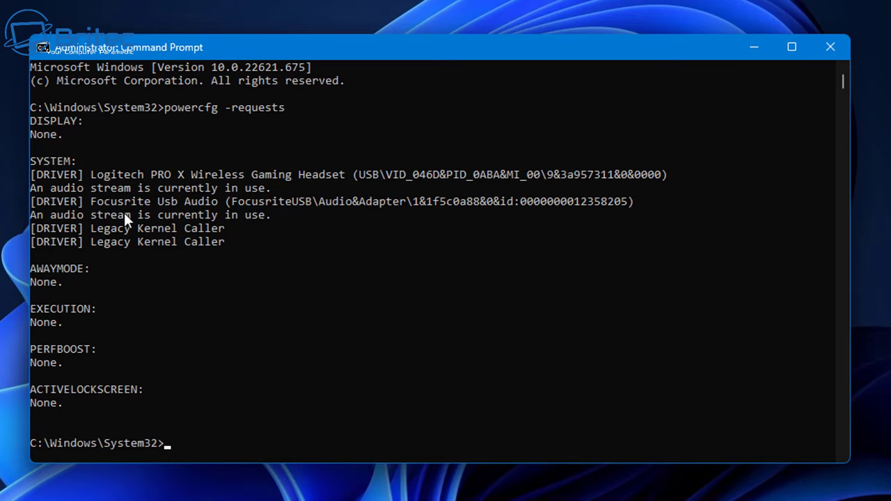
scroll(96, 404, "down", 1)
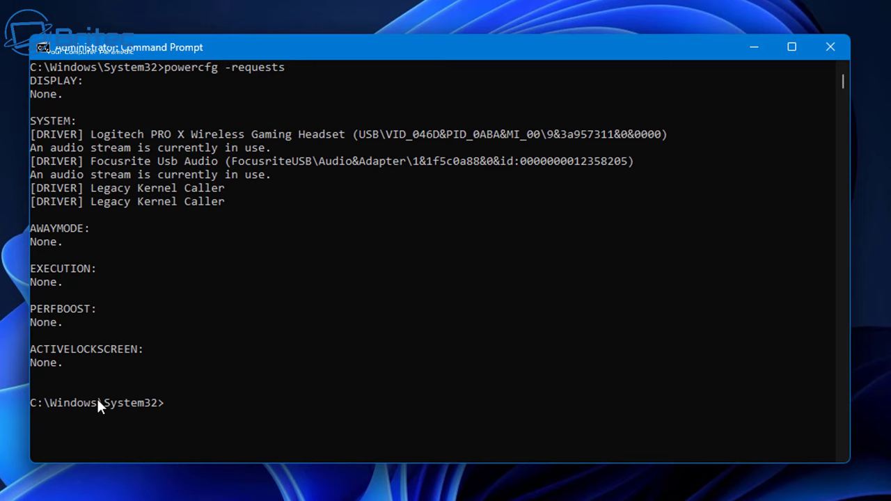
scroll(98, 396, "up", 1)
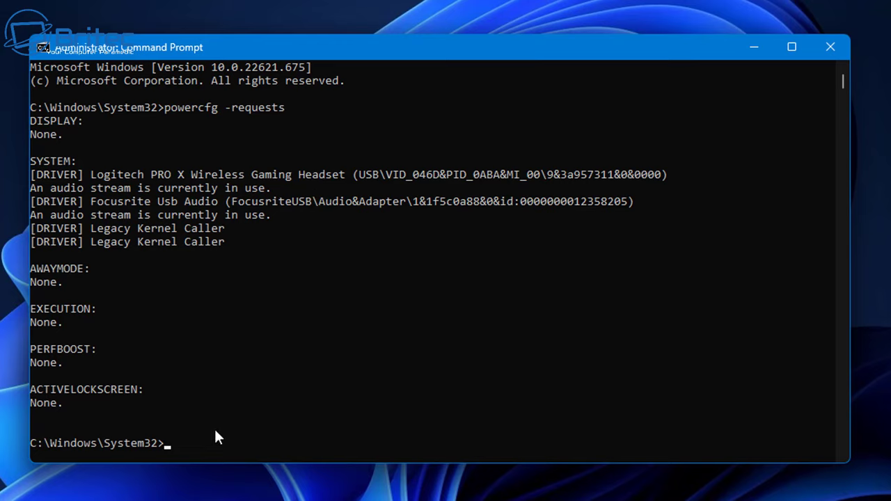
Repeat the powercfg -requests command twice and compare each new output with the earlier one.
key("Up")
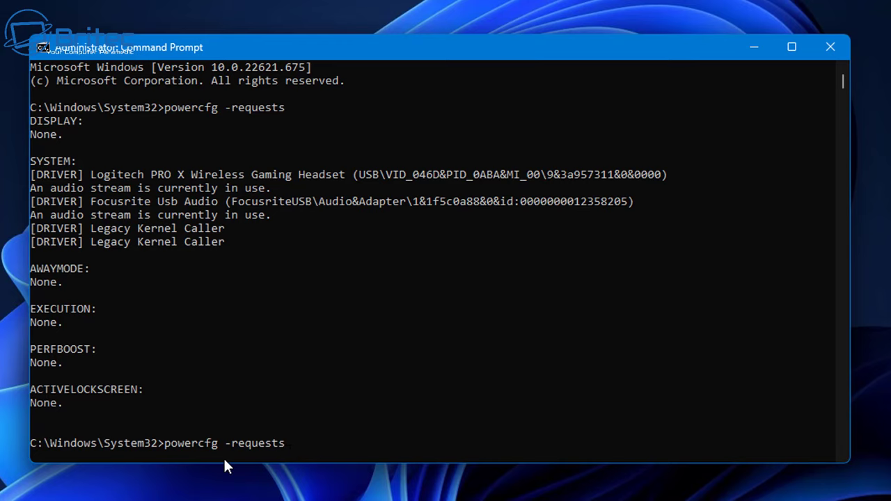
key("Return")
scroll(334, 285, "up", 5)
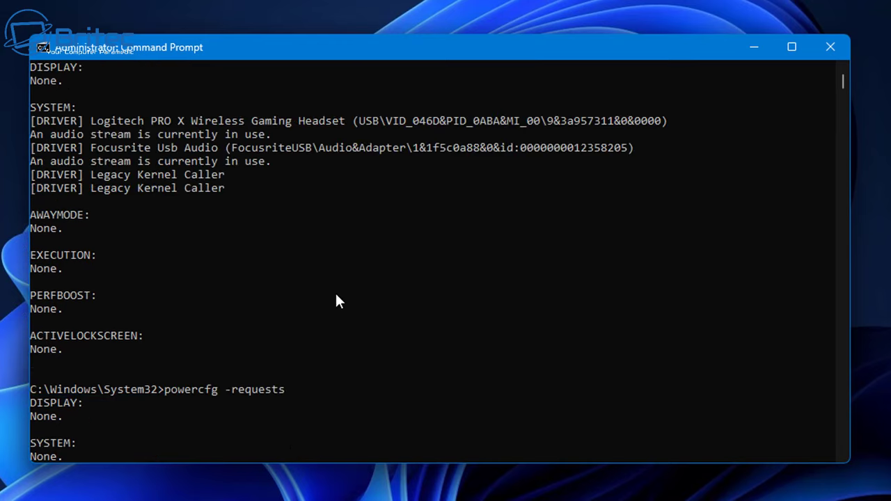
scroll(334, 299, "down", 5)
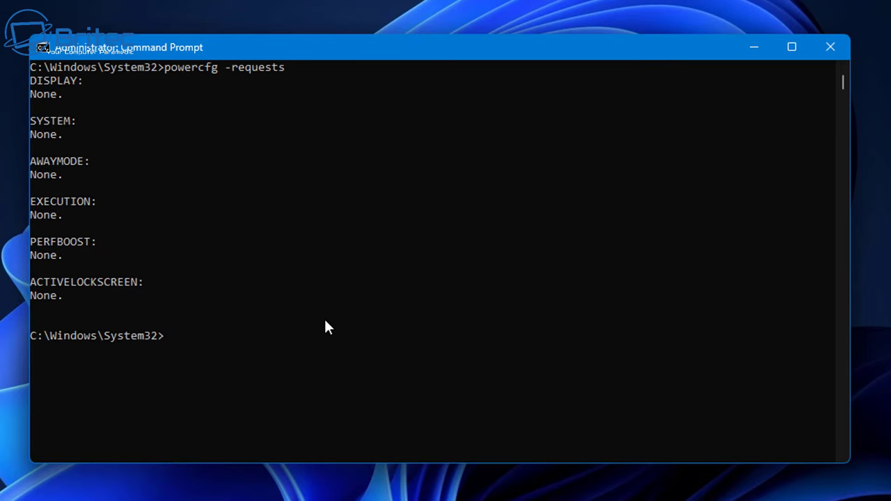
key("Up")
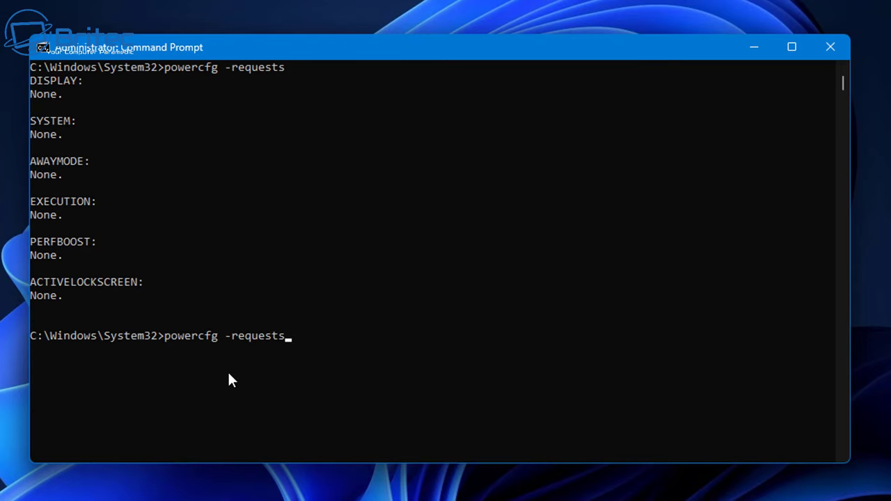
key("Return")
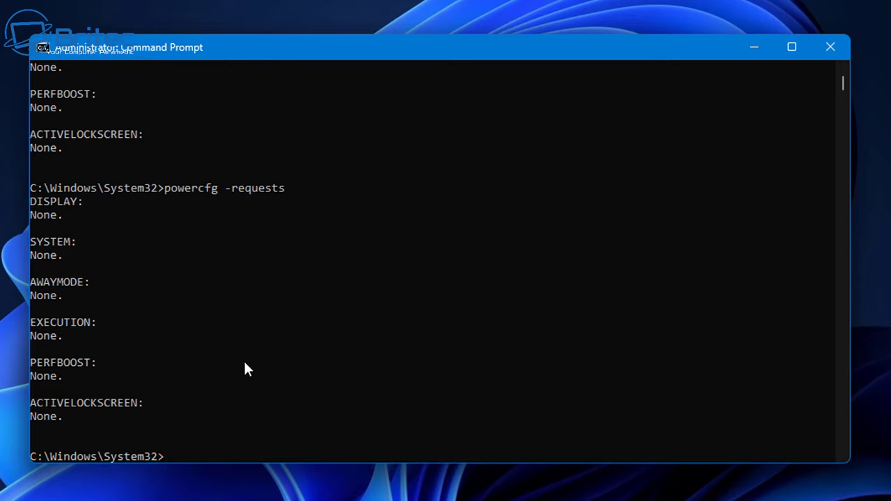
scroll(229, 376, "down", 4)
scroll(212, 390, "up", 3)
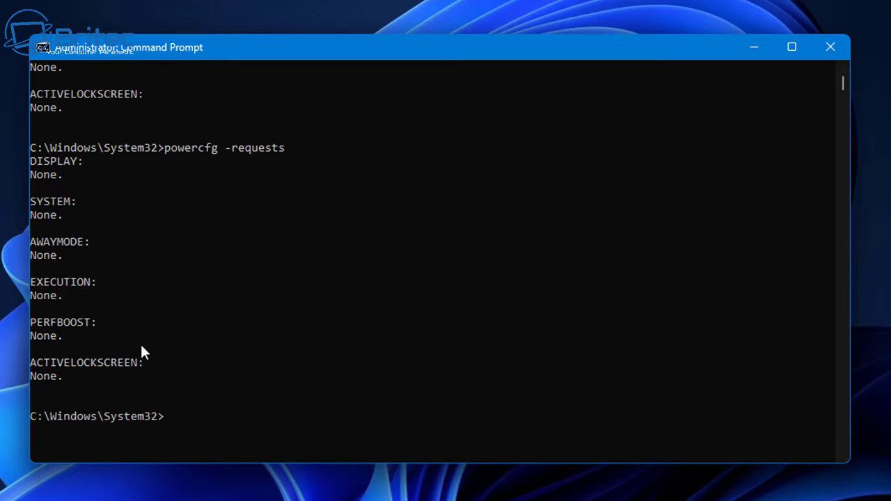
scroll(211, 432, "down", 1)
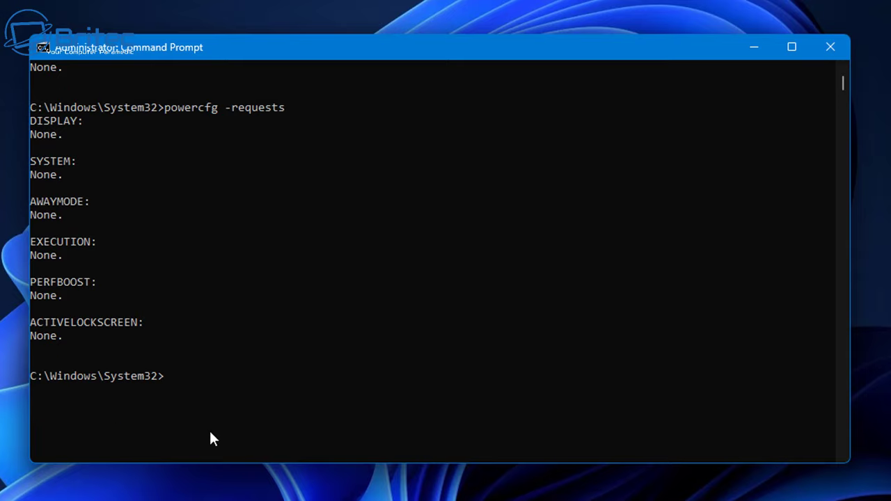
scroll(210, 432, "down", 3)
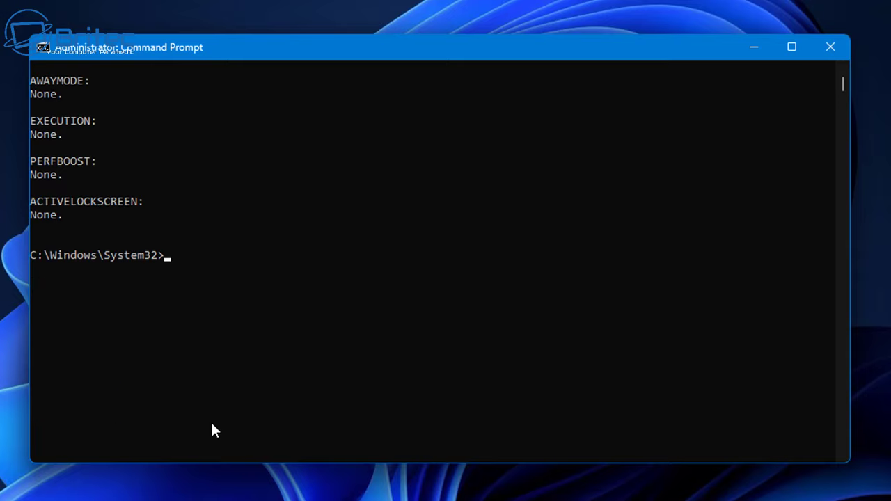
Clear the console with cls and run powercfg -requests on the empty screen.
type("cls")
key("Return")
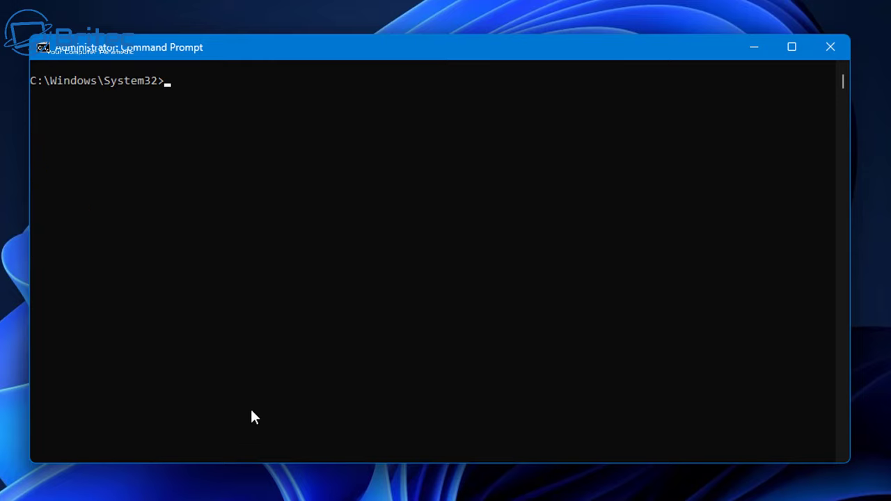
type("powercfg -requests")
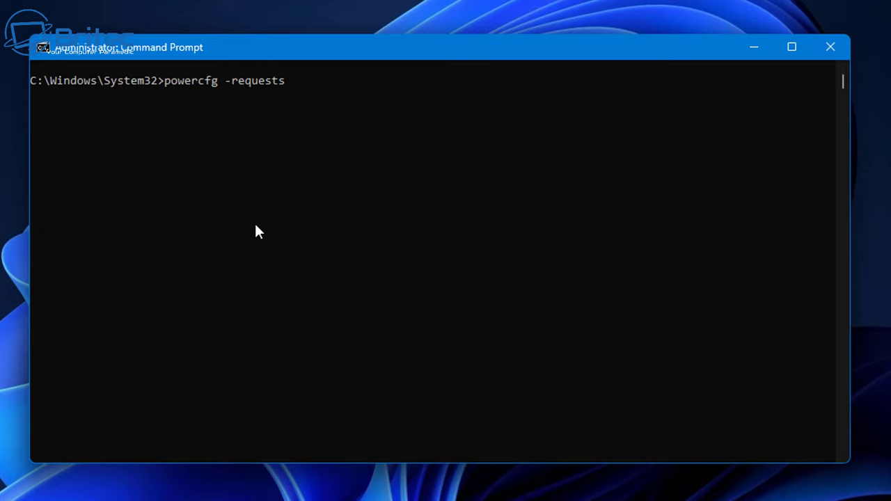
key("Return")
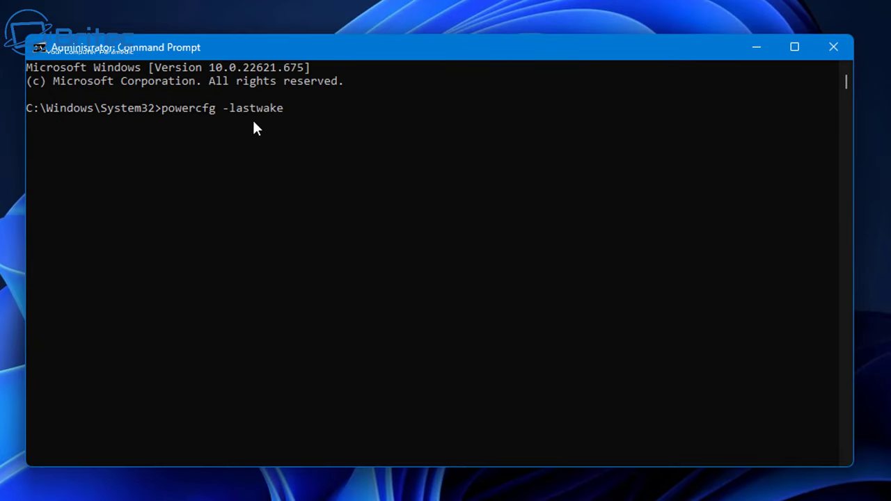
Run powercfg -lastwake to check what last woke the computer, and close Command Prompt.
key("Return")
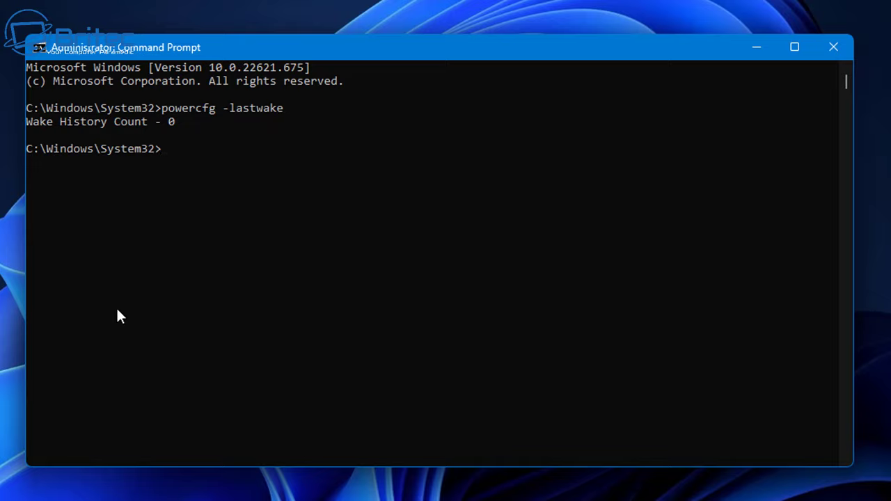
left_click(833, 46)
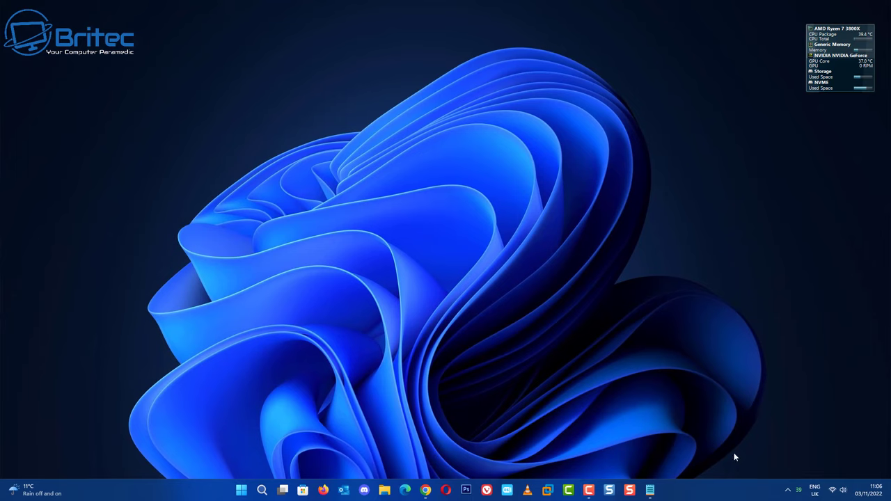
Search Windows for the Troubleshoot settings and open that system page.
left_click(261, 490)
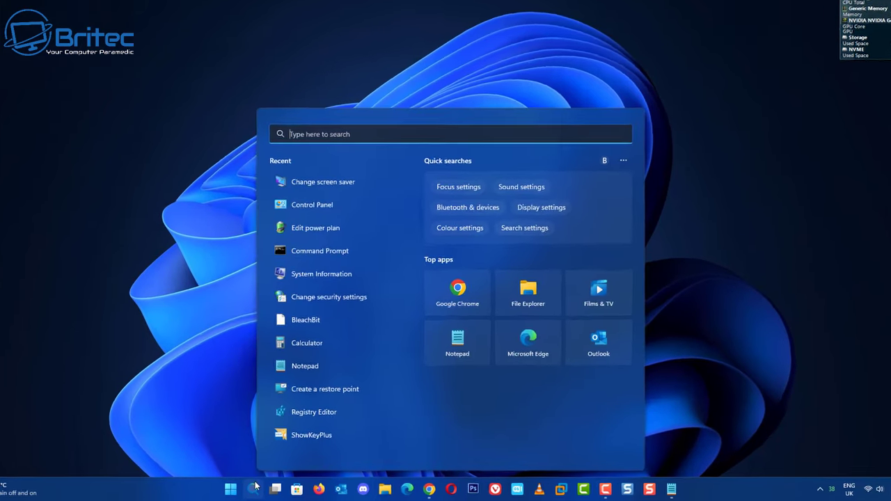
type("tr")
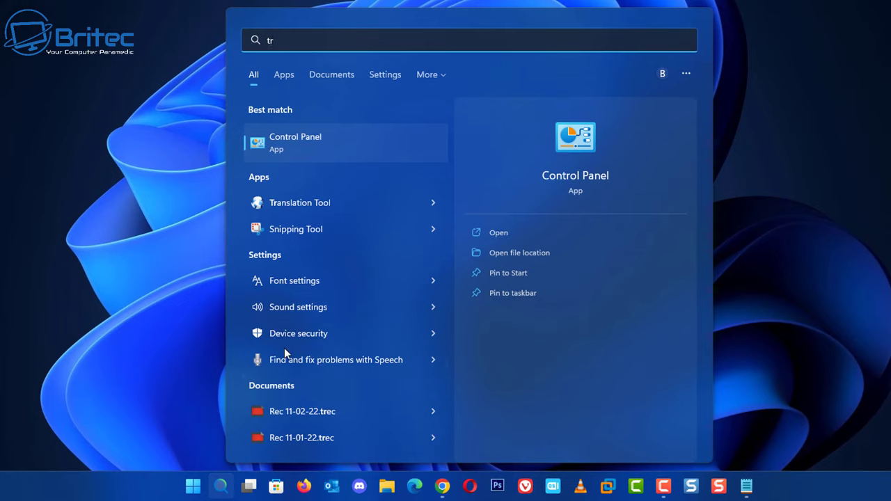
type("ou")
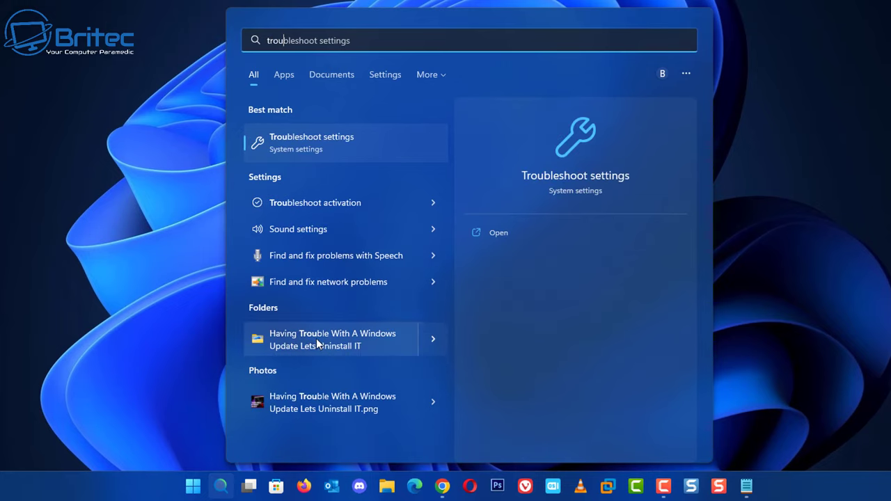
left_click(342, 139)
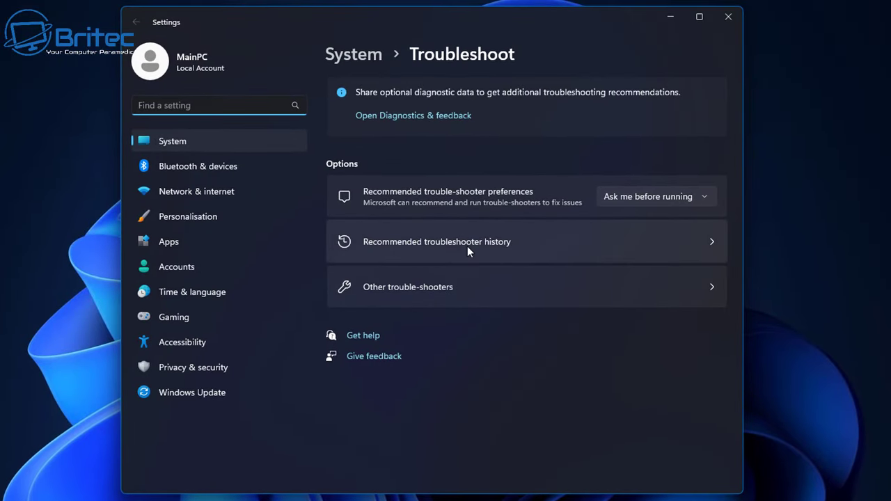
Run the Power troubleshooter from the other trouble-shooters, close its report, and open Windows Update.
left_click(442, 290)
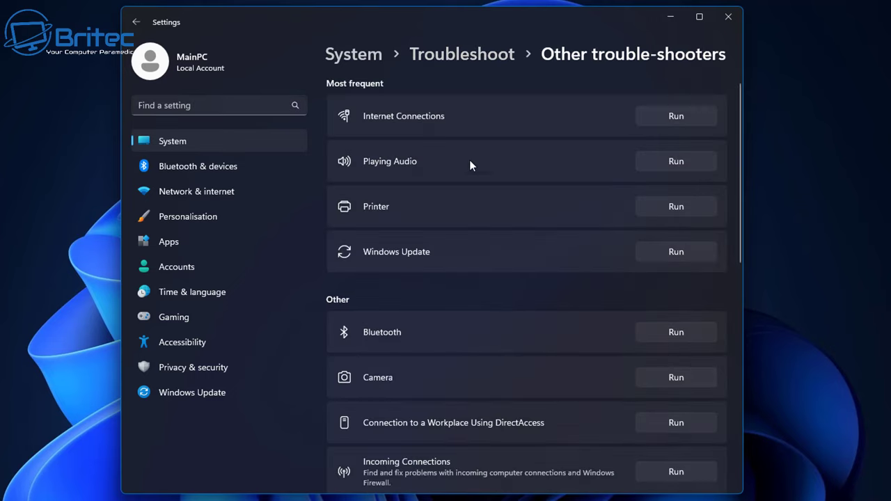
scroll(469, 337, "down", 3)
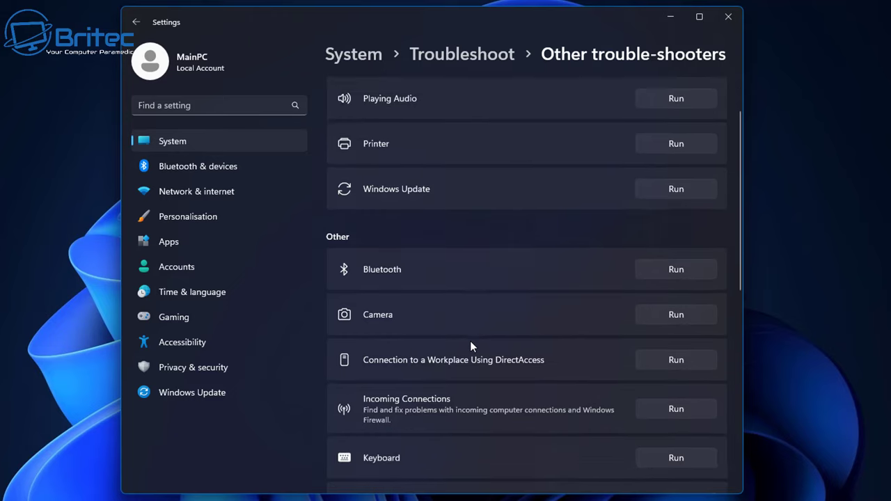
scroll(452, 358, "down", 1)
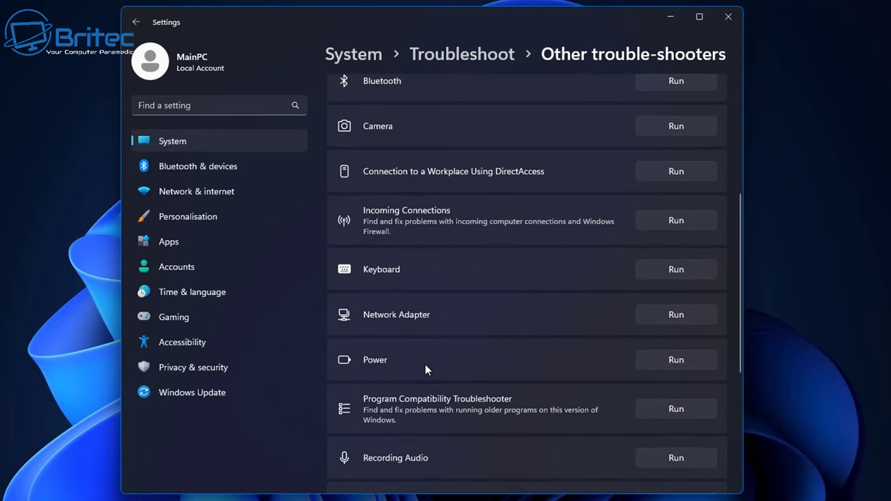
left_click(669, 360)
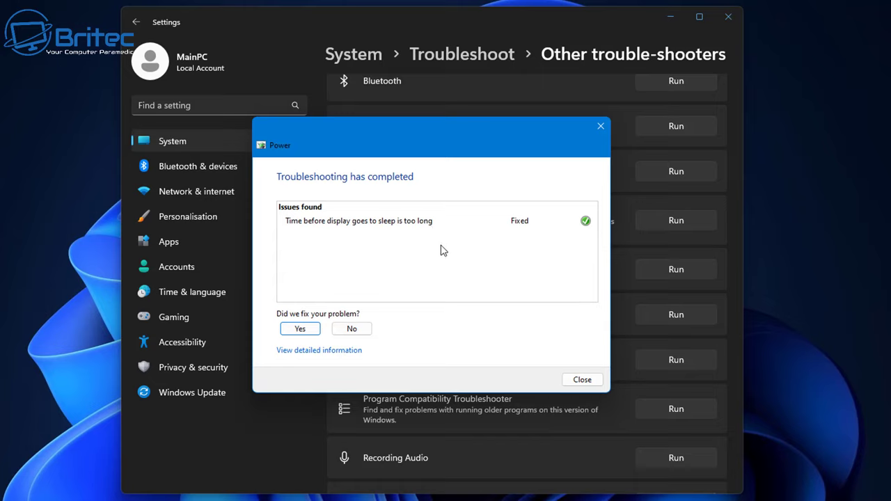
left_click(588, 383)
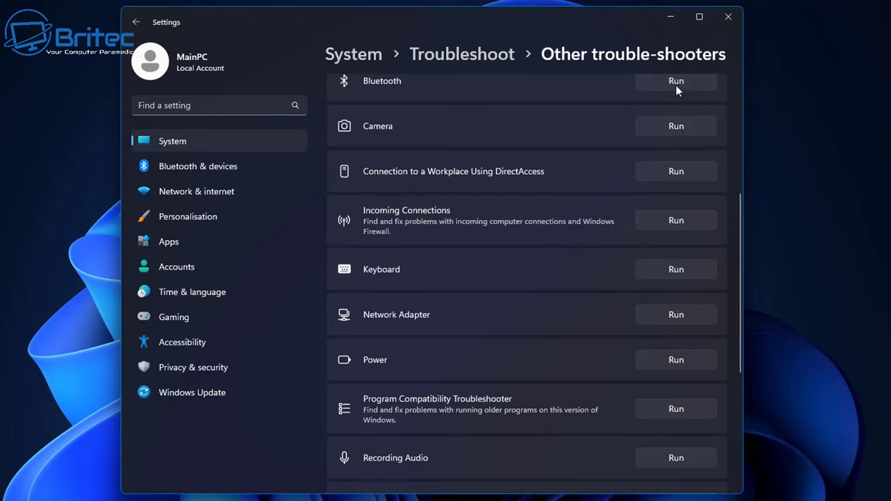
left_click(200, 394)
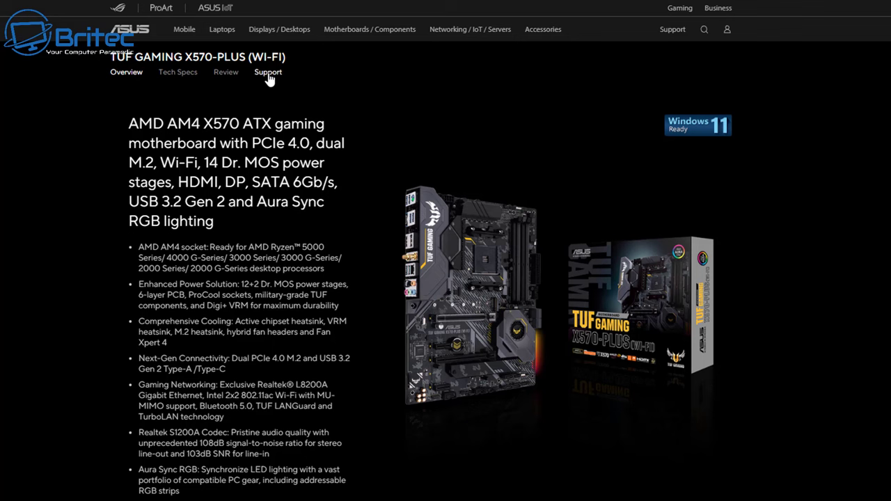
On the ASUS support page for the TUF GAMING X570-PLUS (WI-FI), list the Windows 11 64-bit drivers and review the LAN, wireless and chipset entries.
left_click(268, 72)
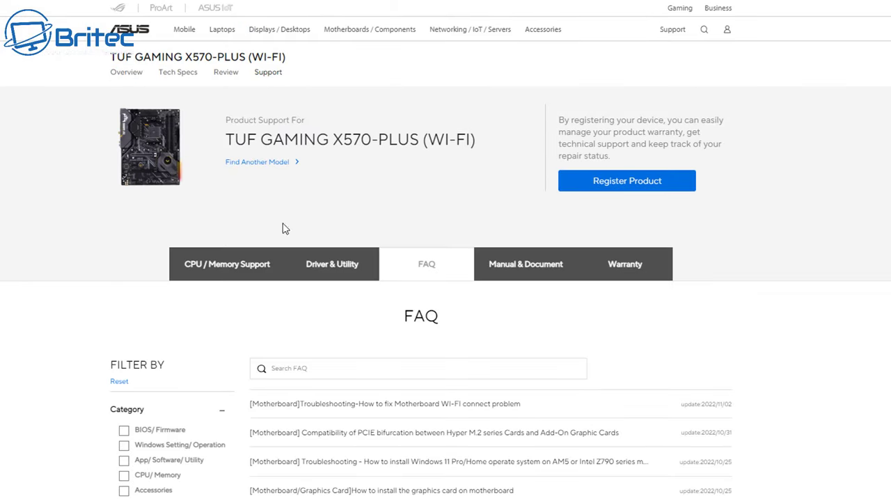
left_click(329, 267)
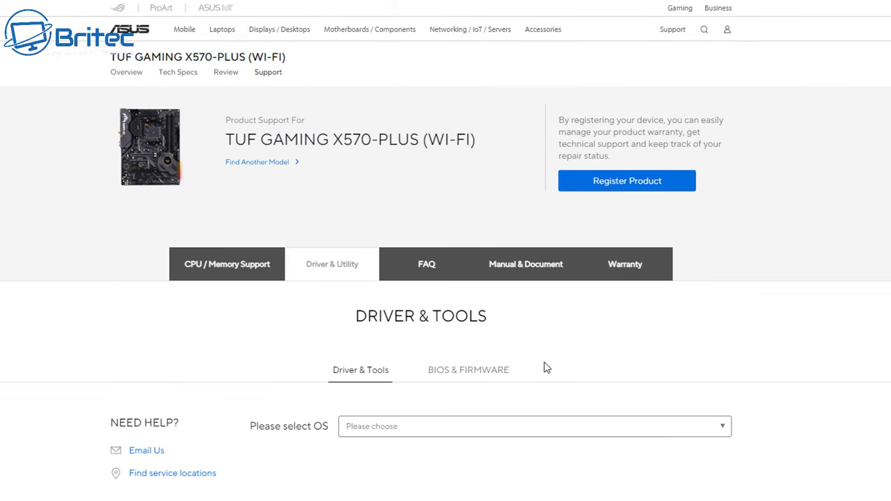
left_click(480, 426)
left_click(457, 455)
scroll(809, 393, "down", 4)
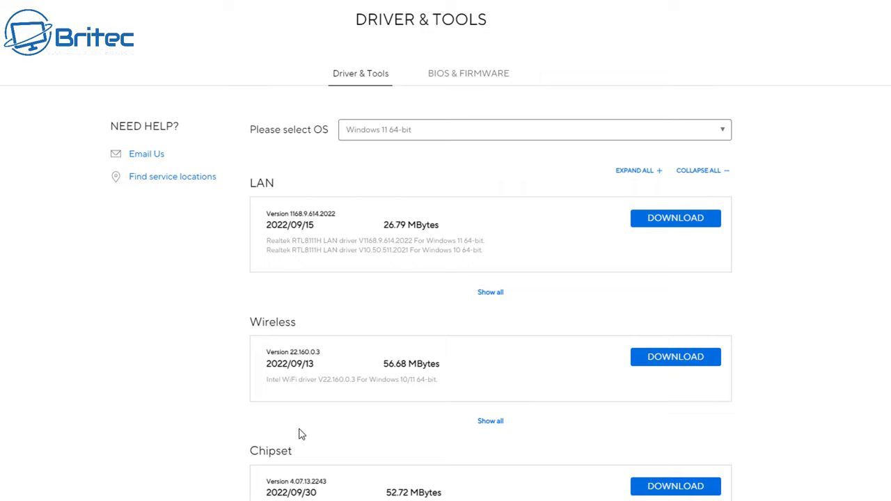
scroll(334, 428, "down", 2)
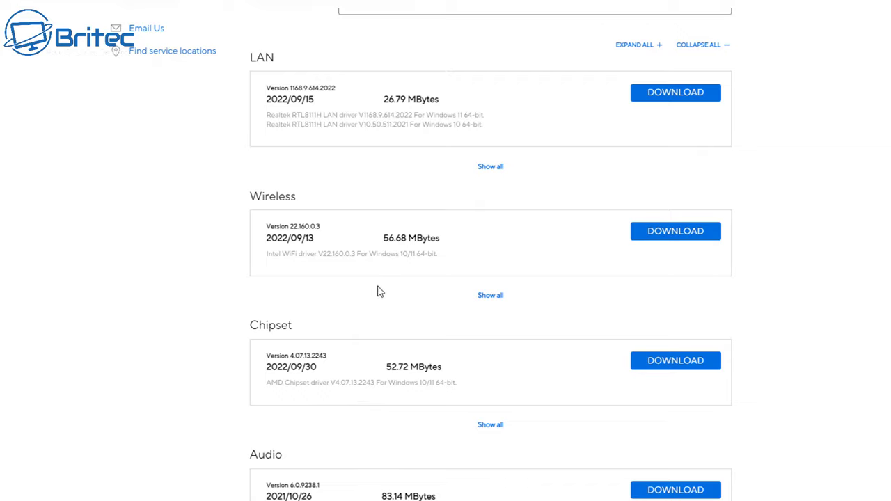
Compare the Realtek Gaming GbE Family Controller #2 driver date and version in Device Manager with the ASUS LAN driver, and close Device Manager.
key("super+x")
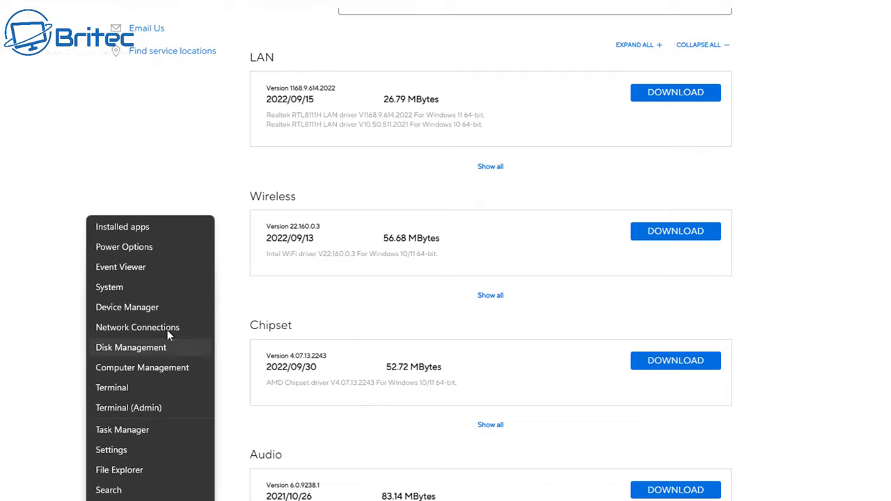
left_click(137, 317)
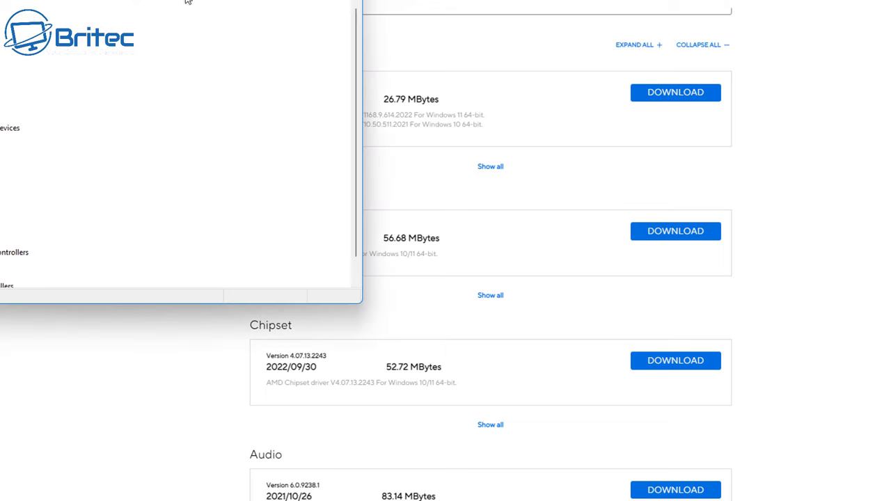
left_click_drag(322, 133, 570, 161)
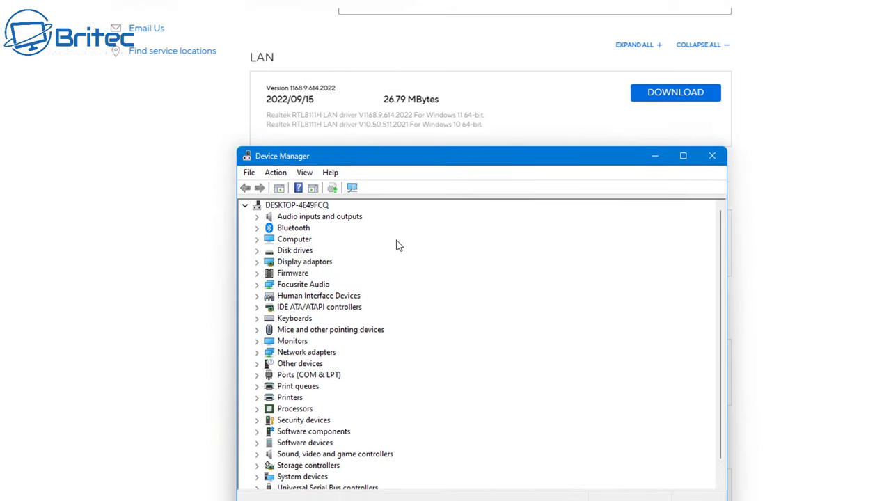
left_click(257, 354)
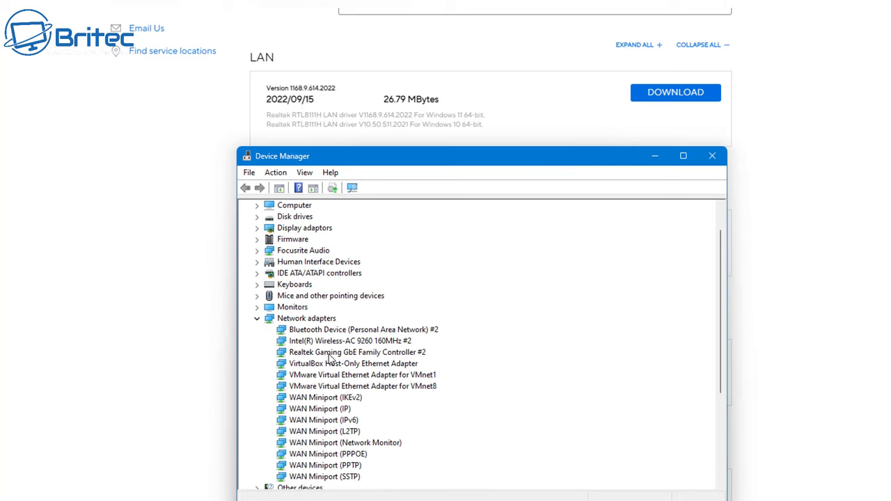
right_click(342, 355)
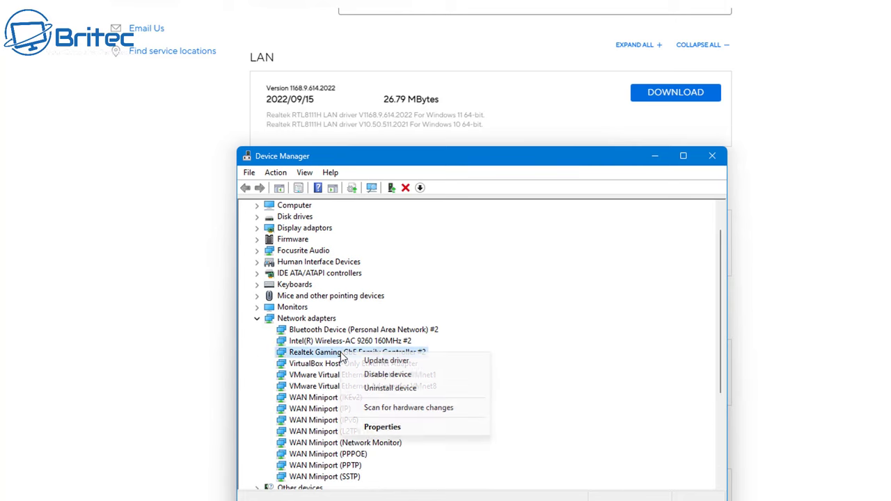
left_click(387, 426)
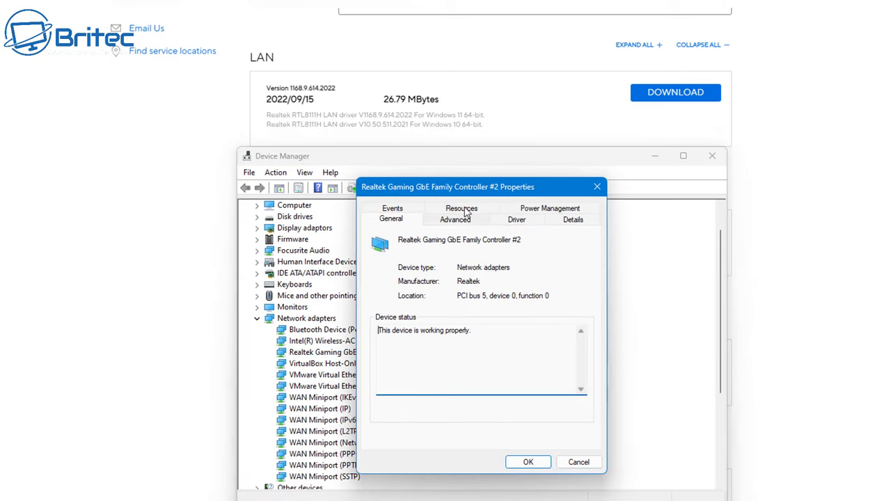
left_click_drag(475, 183, 420, 189)
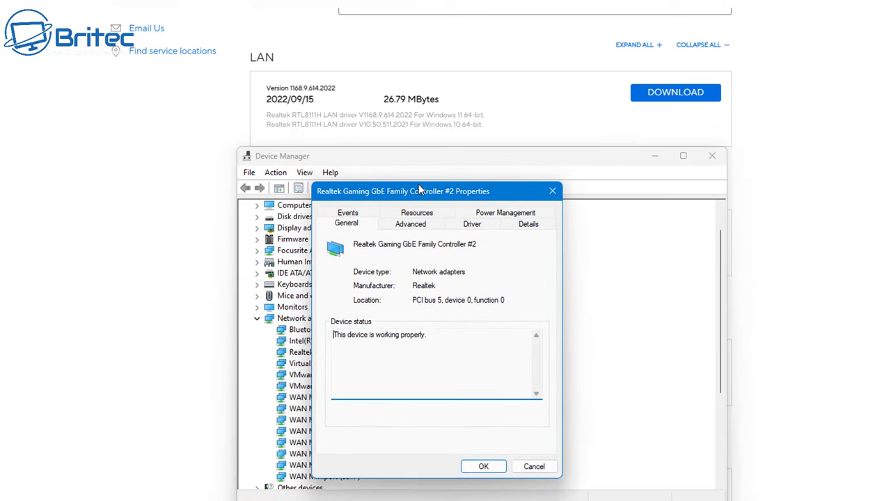
left_click(475, 228)
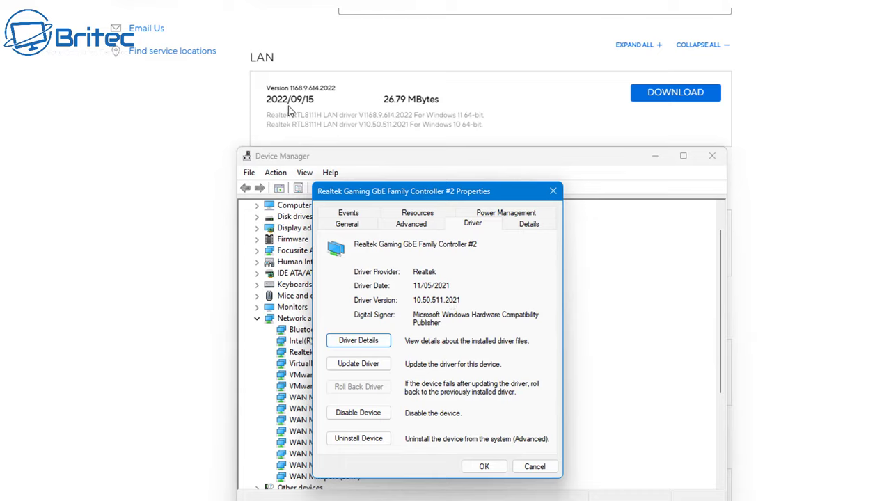
left_click(552, 195)
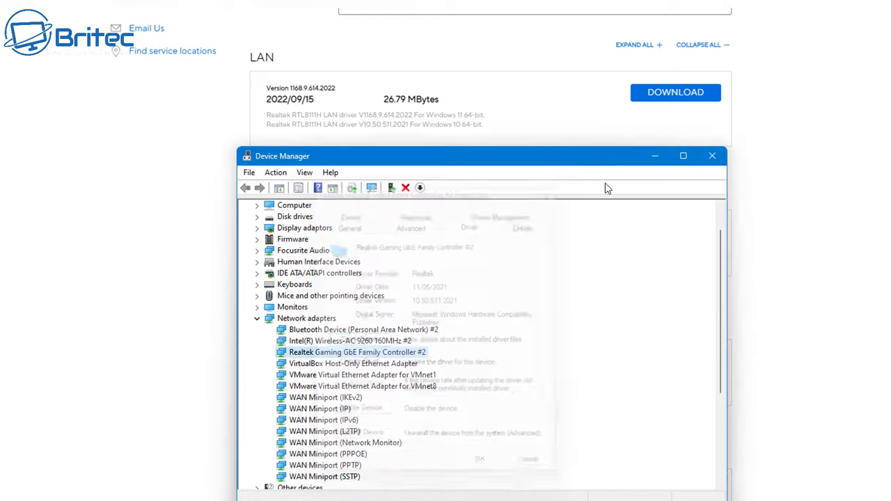
left_click(717, 160)
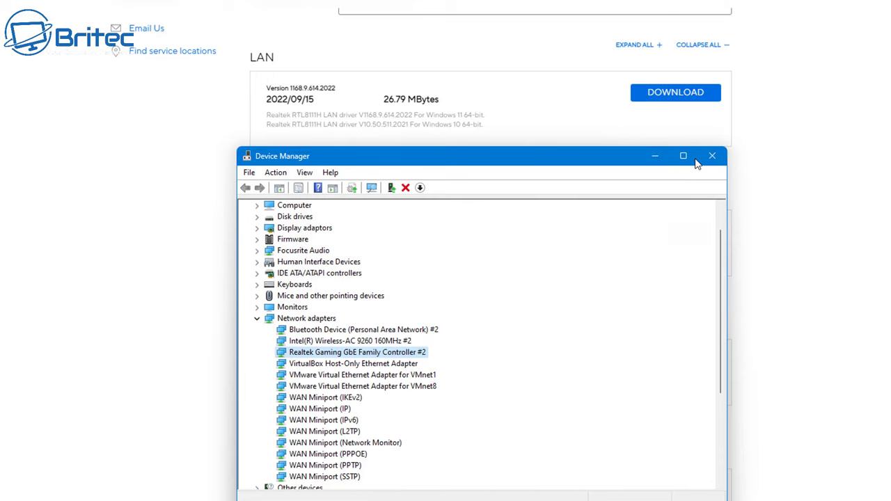
Look through the remaining ASUS driver downloads, including audio, VGA, Bluetooth and the utilities.
scroll(561, 348, "down", 8)
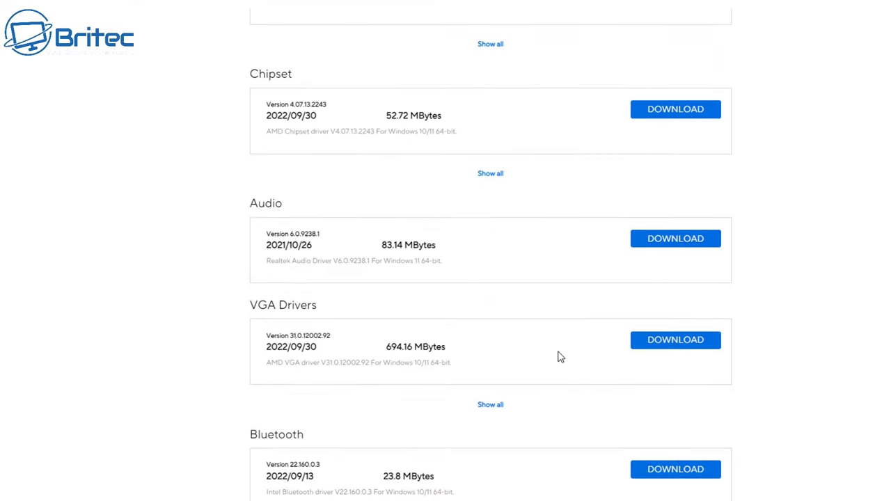
scroll(561, 350, "down", 1)
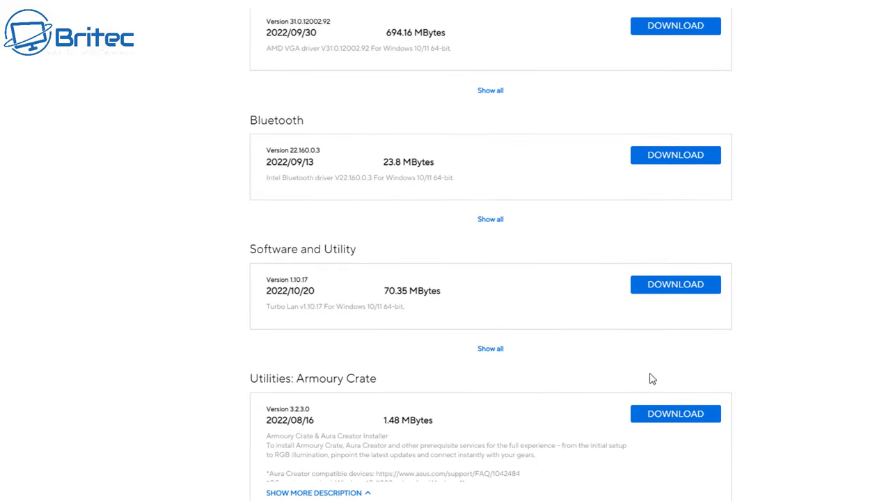
scroll(473, 286, "up", 10)
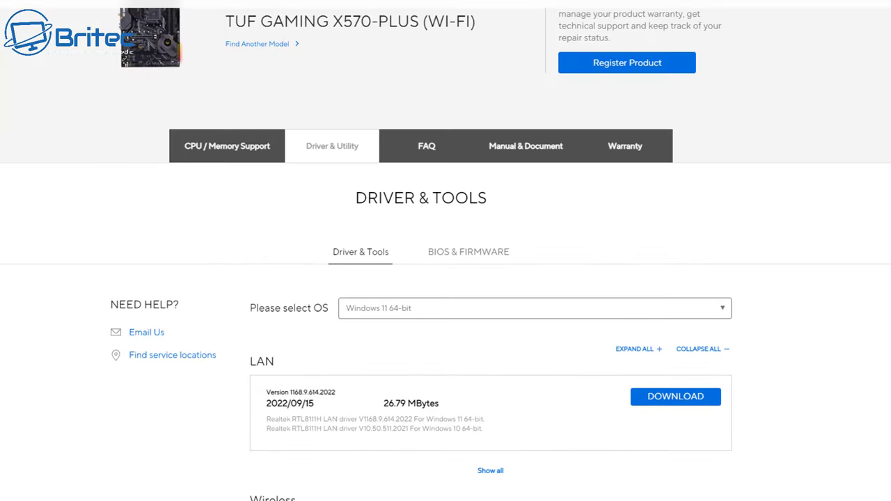
View the motherboard's CPU support list and switch to its Memory / Device Support section.
left_click(233, 161)
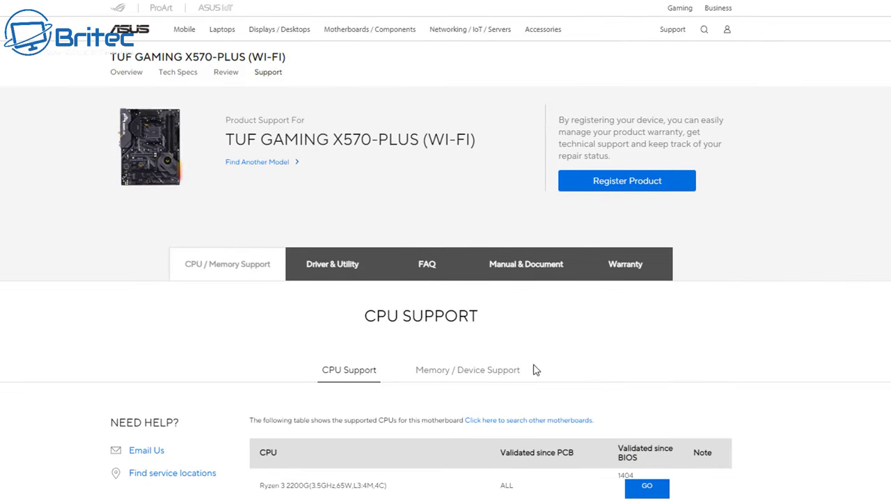
scroll(550, 407, "down", 3)
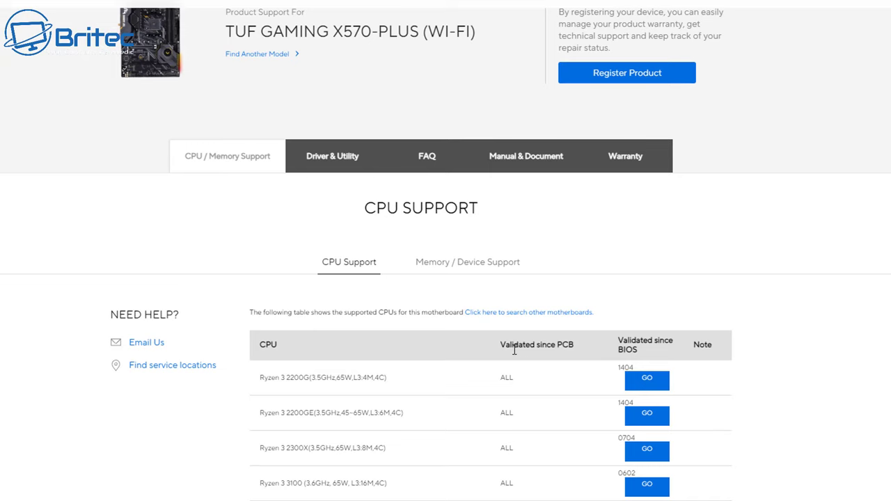
left_click(447, 275)
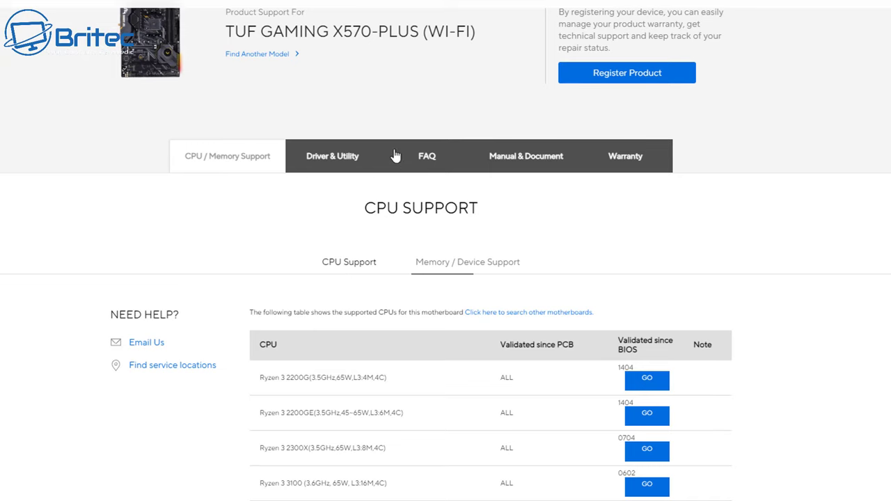
Open the motherboard's BIOS & Firmware downloads, compare the offered BIOS with the installed version in CPU-Z, and close CPU-Z.
left_click(326, 163)
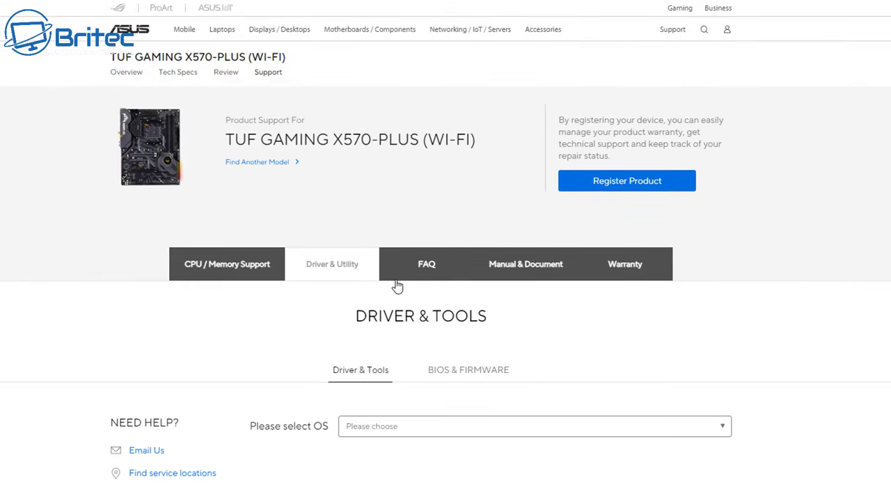
left_click(466, 373)
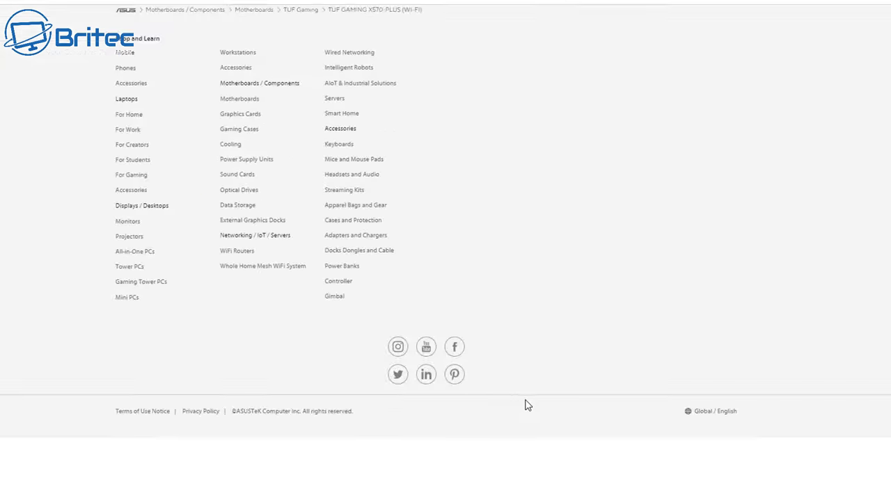
scroll(518, 405, "down", 3)
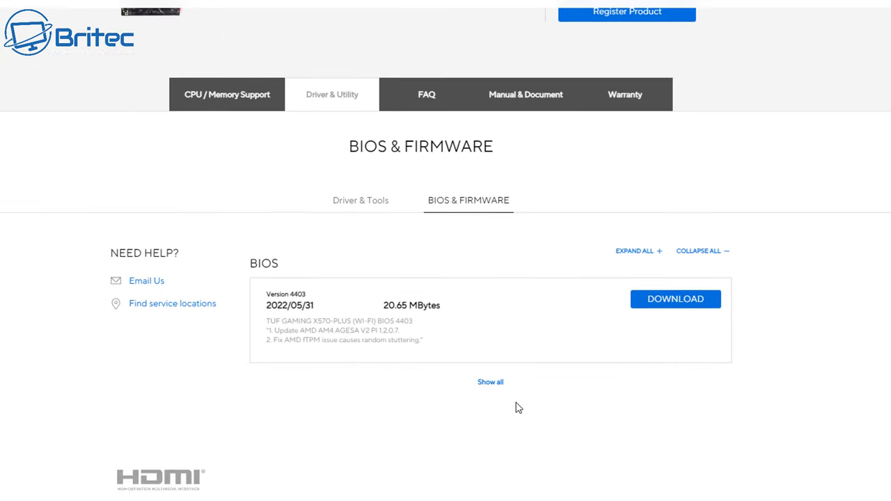
scroll(515, 408, "up", 2)
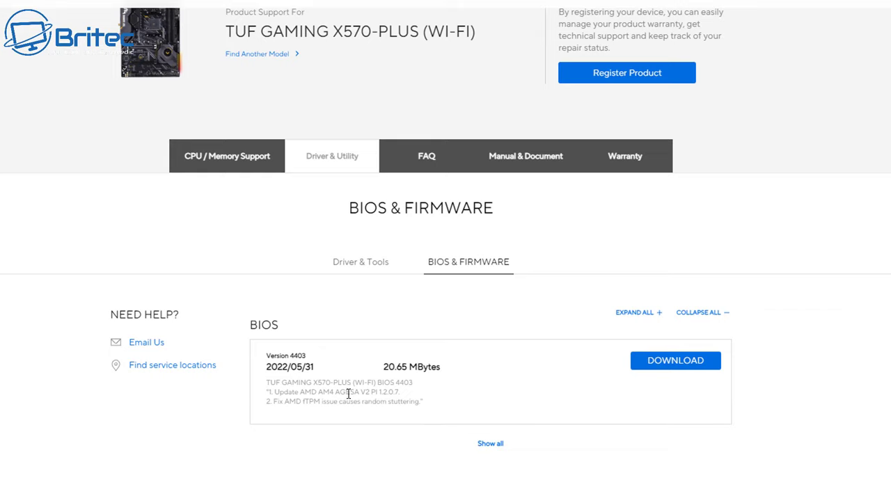
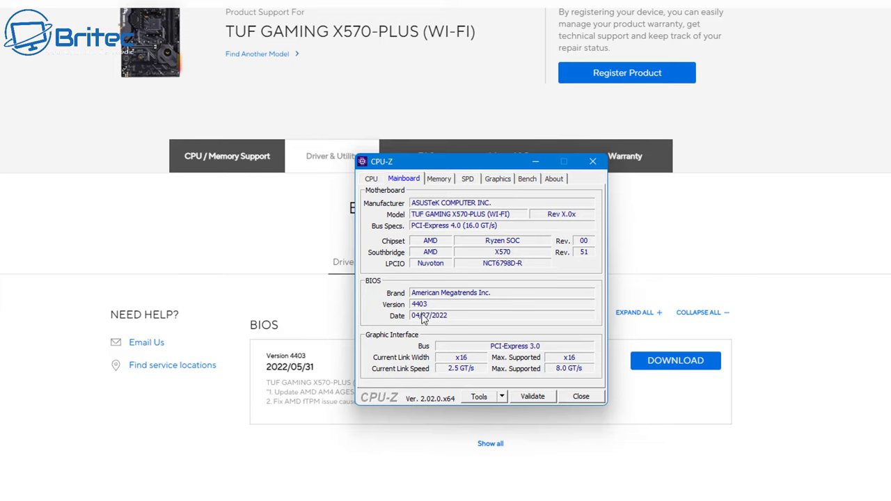
left_click(593, 163)
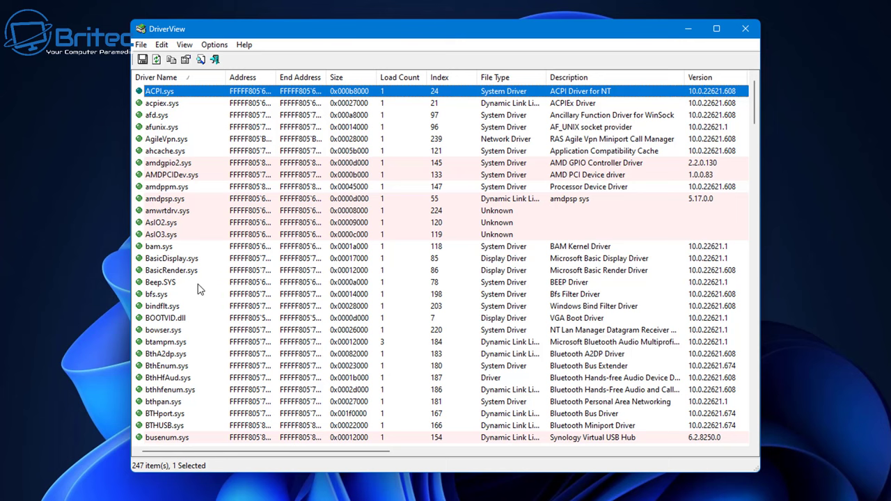
Examine the loaded drivers in DriverView, noting the highlighted entries and their descriptions and versions.
scroll(209, 345, "down", 3)
scroll(193, 354, "down", 2)
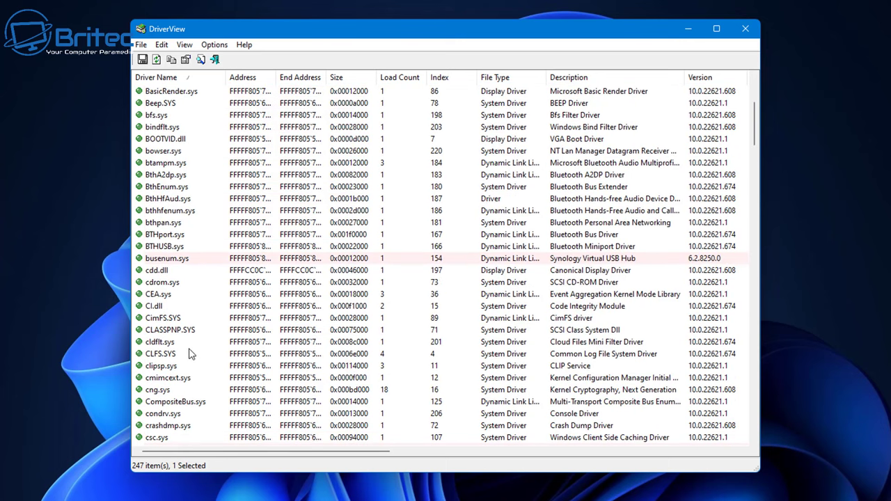
scroll(188, 353, "down", 6)
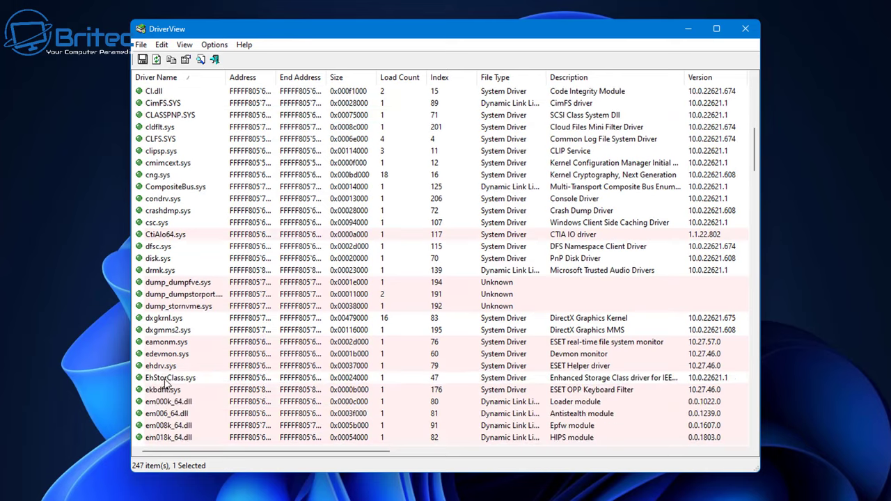
scroll(167, 383, "down", 3)
scroll(167, 376, "down", 3)
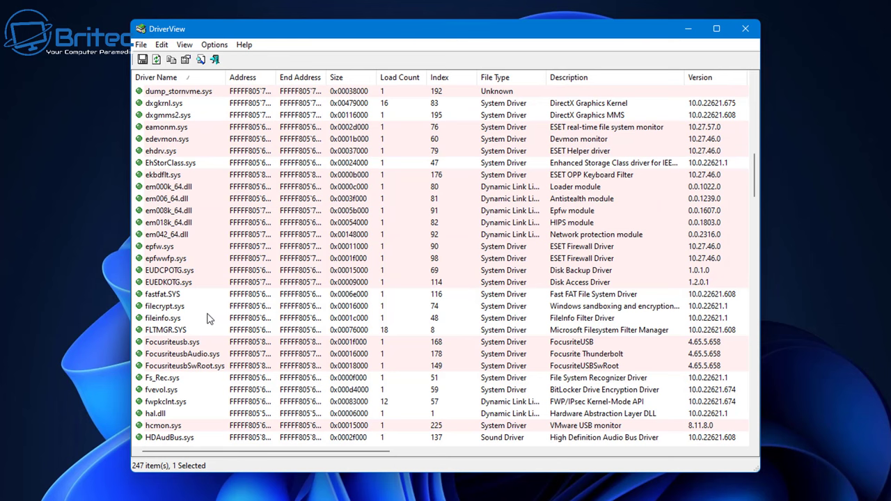
Look further through the highlighted third-party drivers in the loaded driver list and select the MICSYS IO driver.
scroll(199, 317, "down", 11)
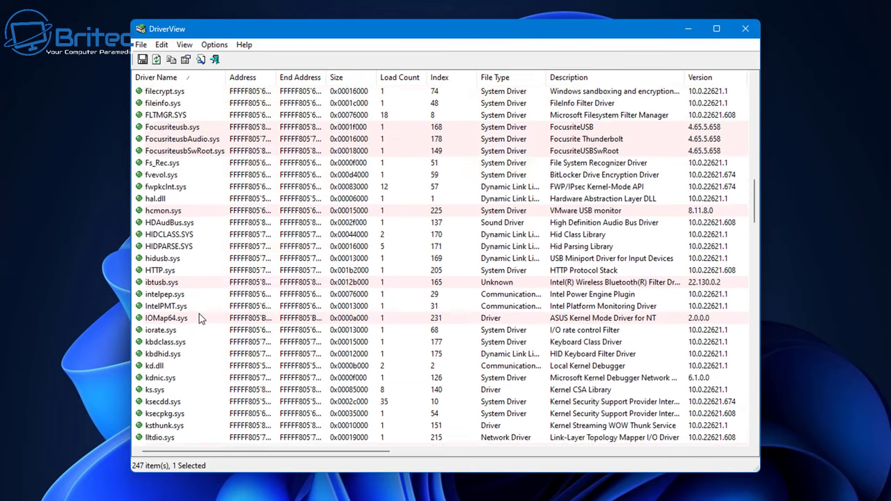
scroll(200, 315, "down", 6)
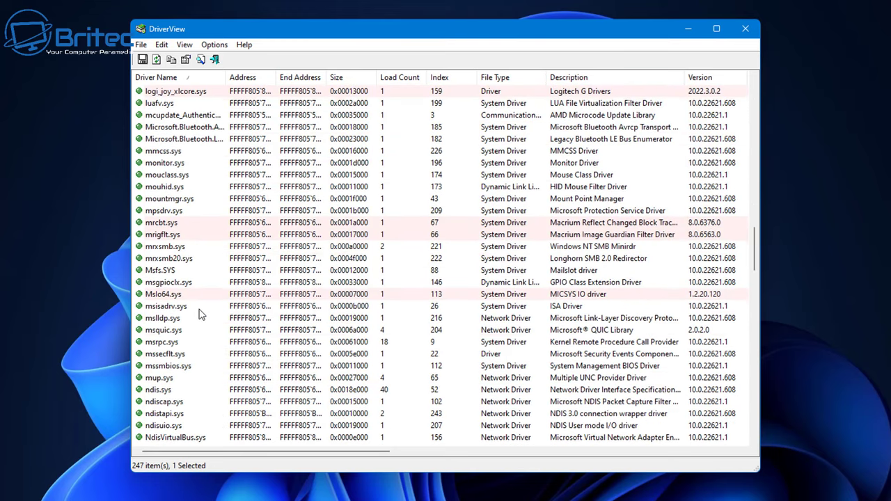
left_click(164, 296)
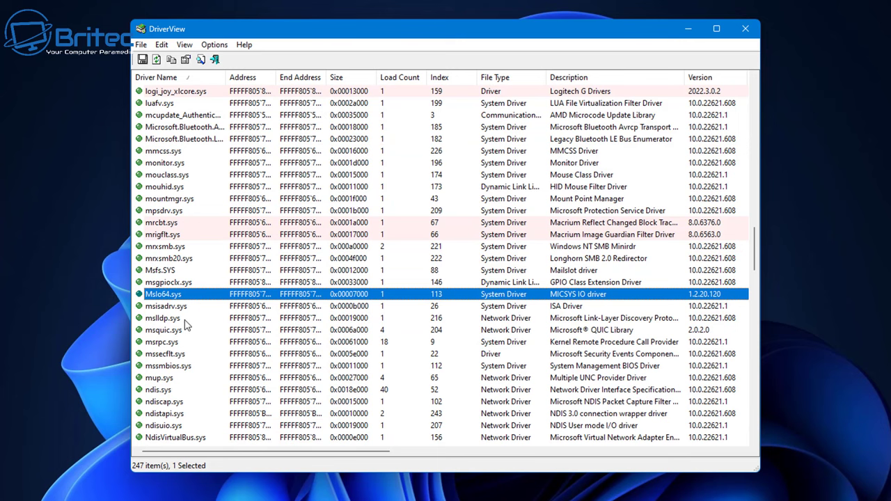
Find the NVIDIA display driver nvlddmkm.sys in the driver list and show the actions available for it.
scroll(187, 312, "down", 5)
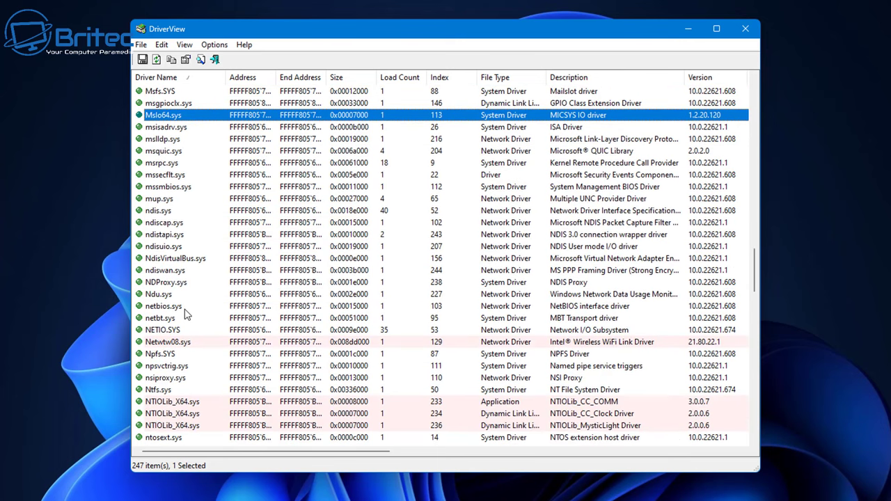
scroll(187, 315, "down", 8)
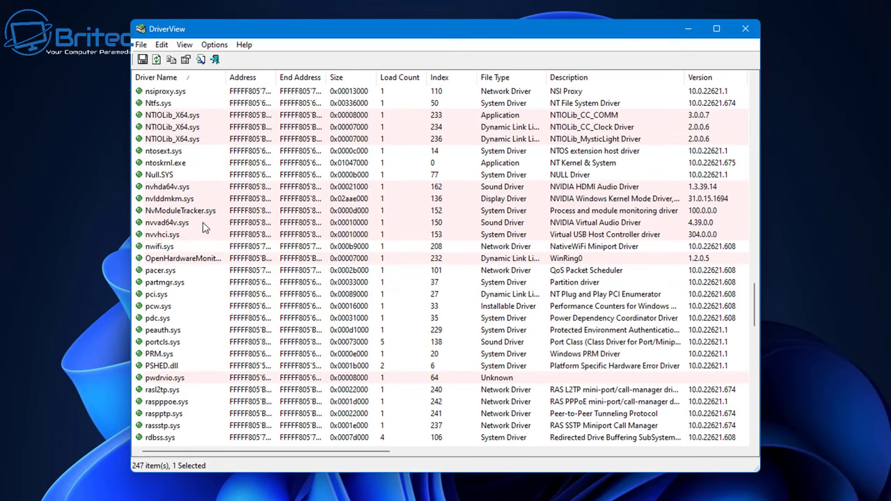
left_click(165, 200)
right_click(167, 200)
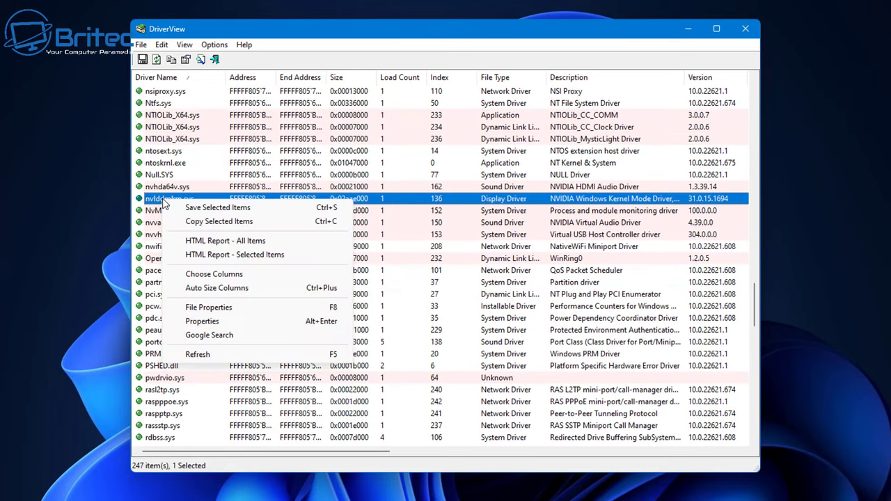